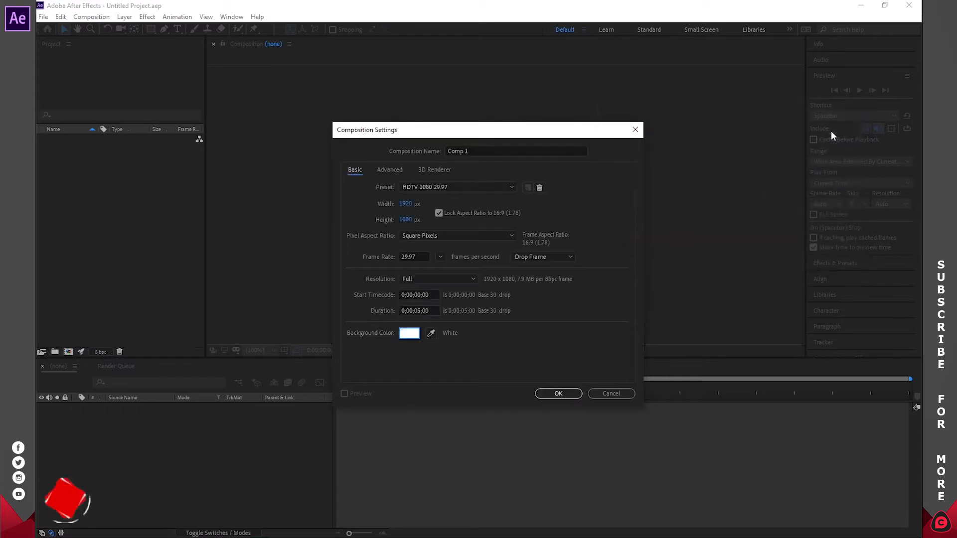
Create the HDTV 1080 composition with its duration set to 0;00;20;00.
{"action": "double_click", "coordinate": [419, 311]}
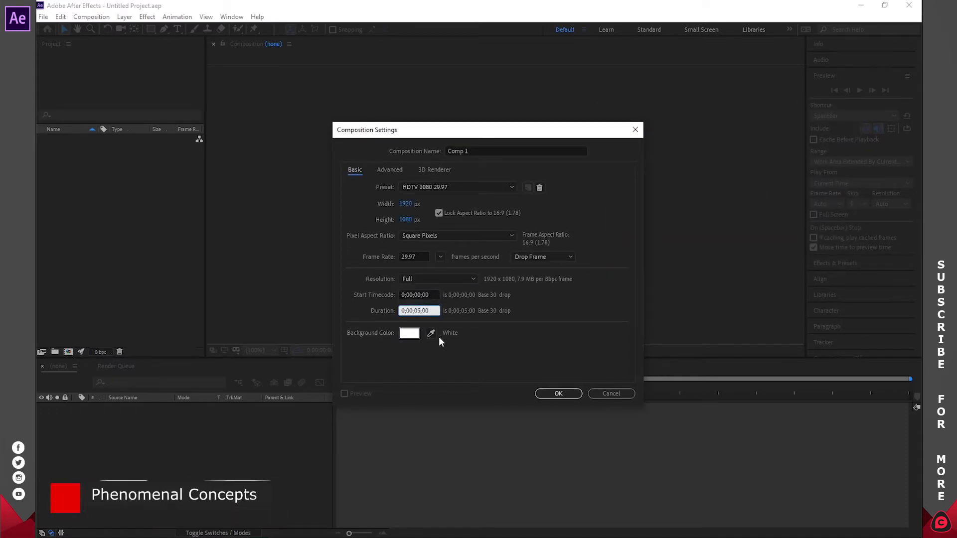
{"action": "type", "text": "10"}
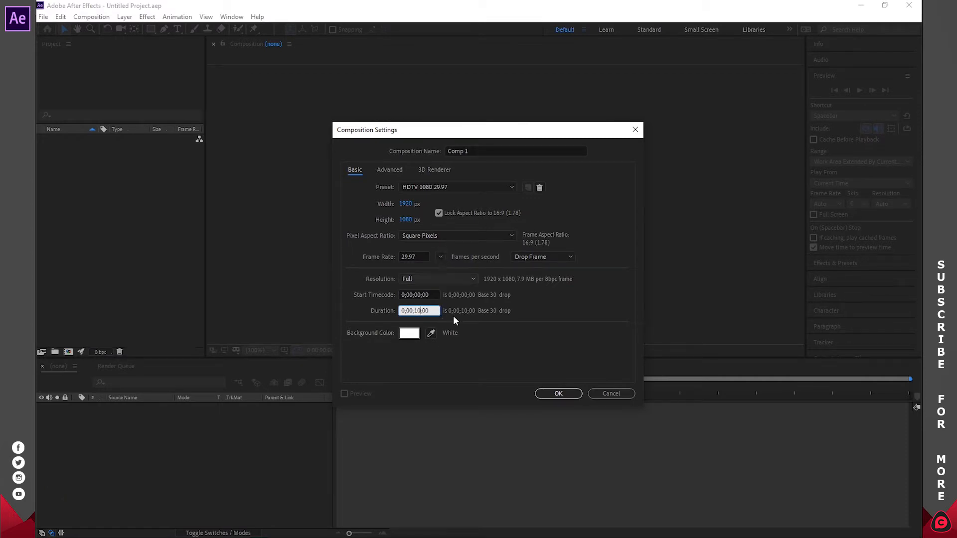
{"action": "double_click", "coordinate": [417, 310]}
{"action": "type", "text": "20"}
{"action": "left_click", "coordinate": [547, 392]}
{"action": "key", "text": "comma"}
{"action": "key", "text": "comma"}
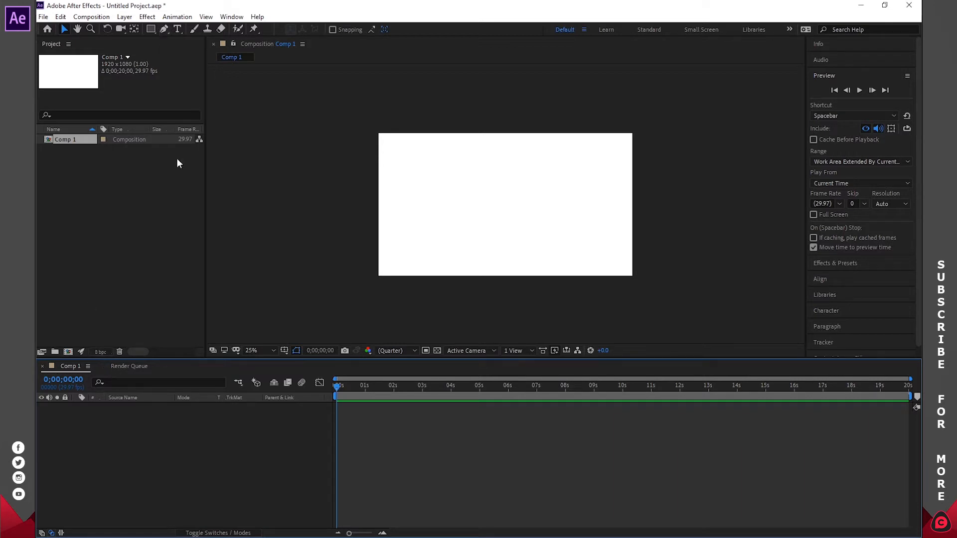
Show the effects and presets and search them for "gradient ramp", selecting the Gradient Ramp effect.
{"action": "left_click", "coordinate": [230, 18]}
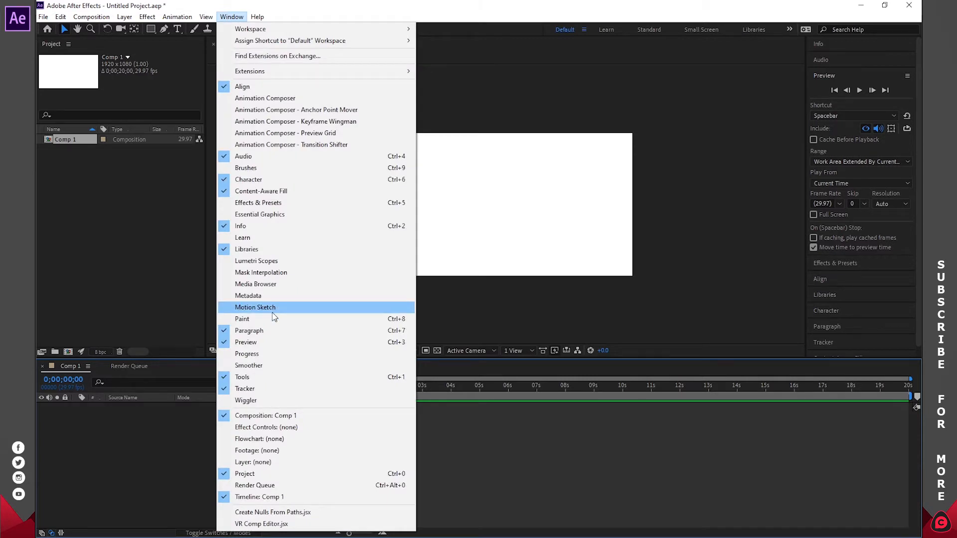
{"action": "left_click", "coordinate": [268, 201]}
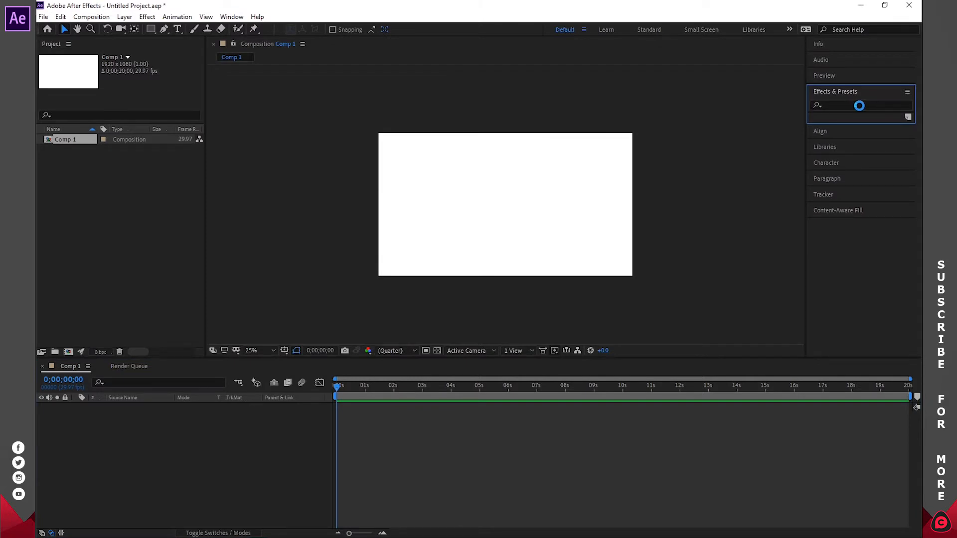
{"action": "left_click", "coordinate": [858, 105]}
{"action": "type", "text": "gra"}
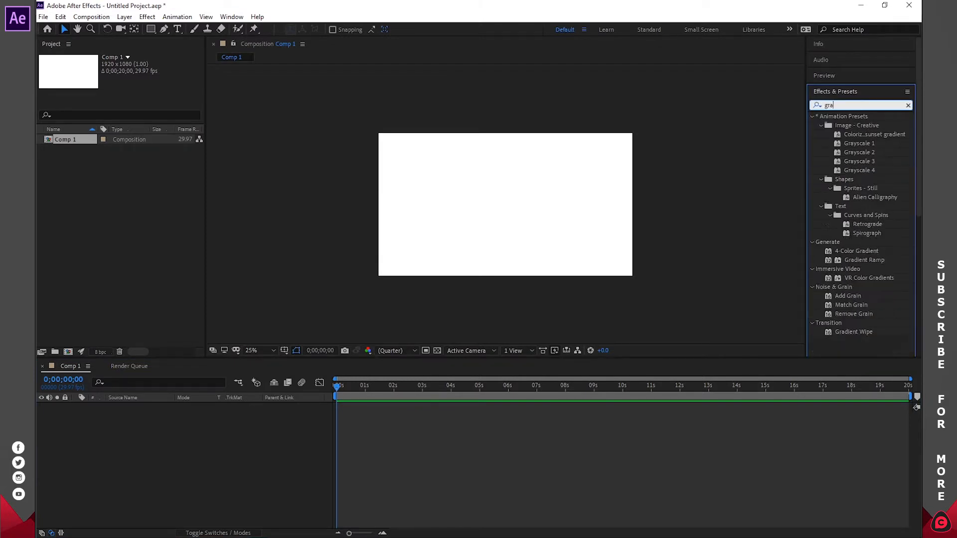
{"action": "type", "text": "dient ramp"}
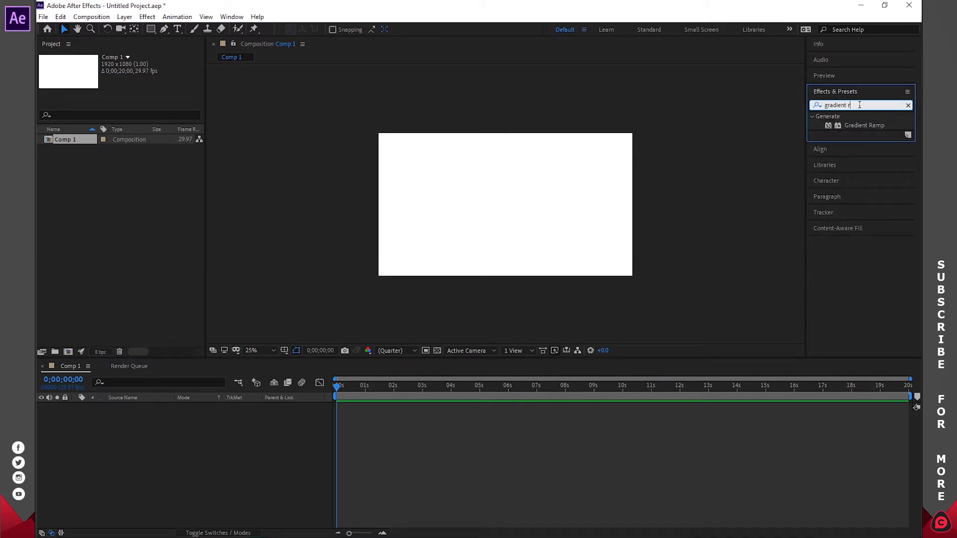
{"action": "left_click", "coordinate": [866, 125]}
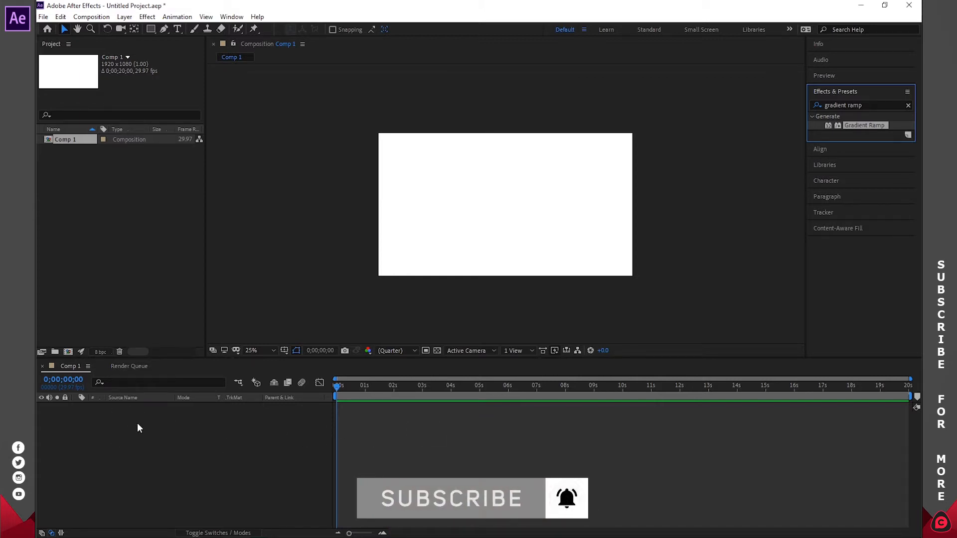
Create a new composition-sized solid layer coloured white (FFFFFF).
{"action": "right_click", "coordinate": [197, 439]}
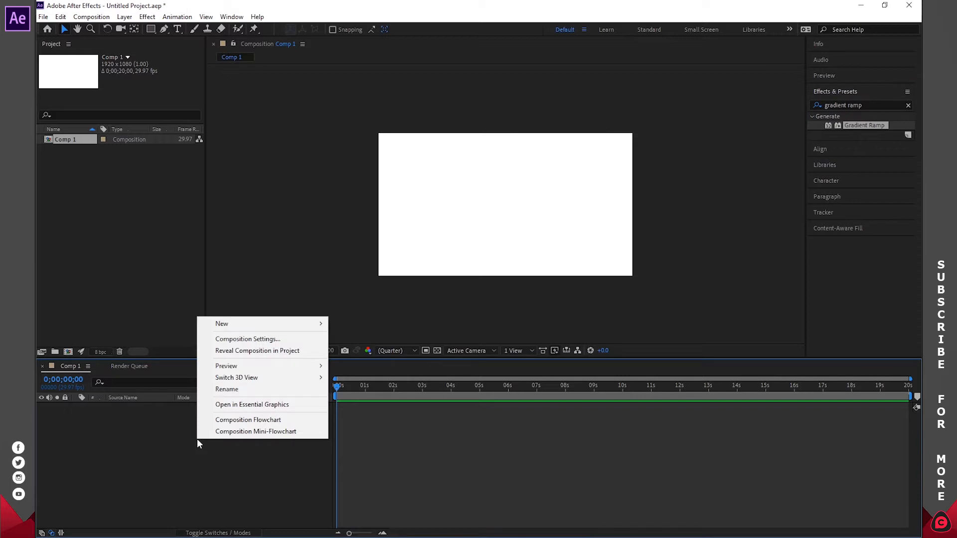
{"action": "mouse_move", "coordinate": [291, 327]}
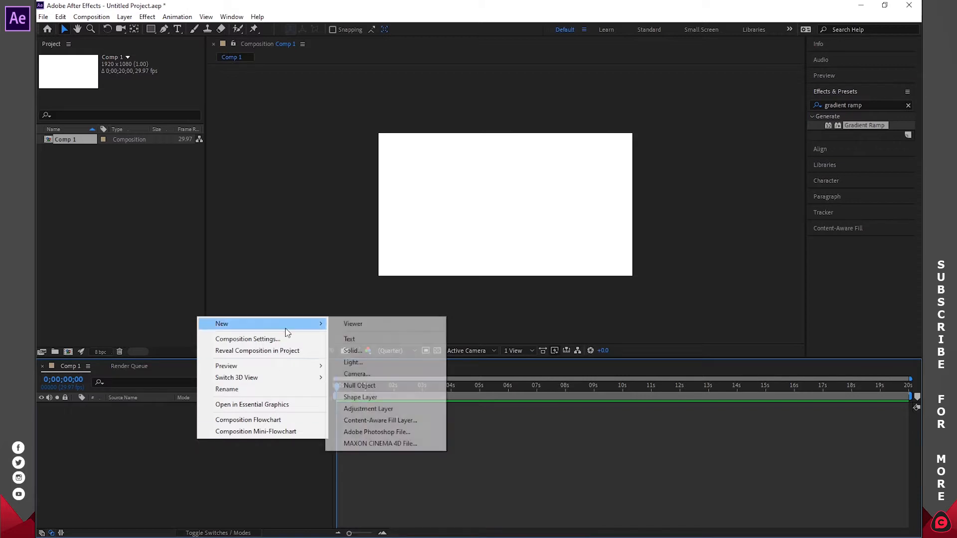
{"action": "left_click", "coordinate": [351, 351]}
{"action": "left_click", "coordinate": [472, 339]}
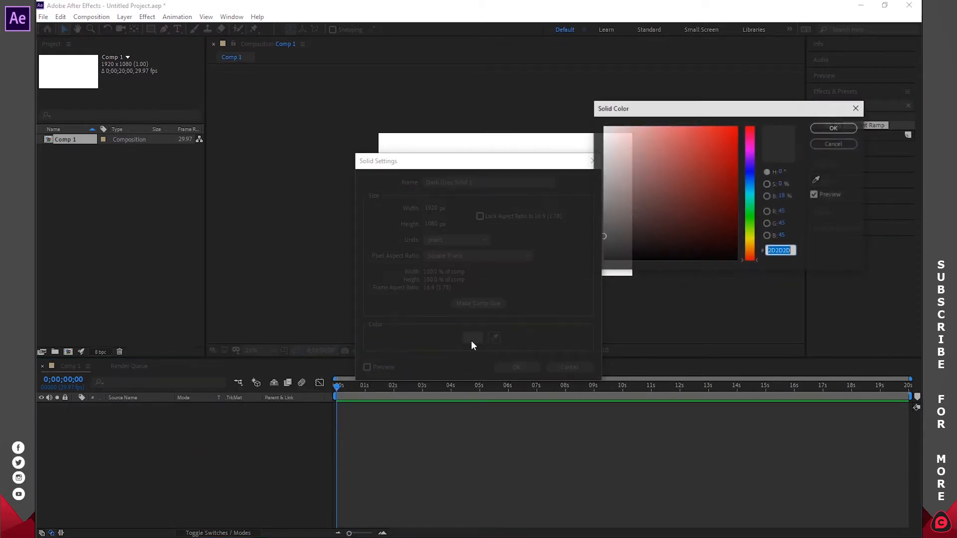
{"action": "type", "text": "FFFFFF"}
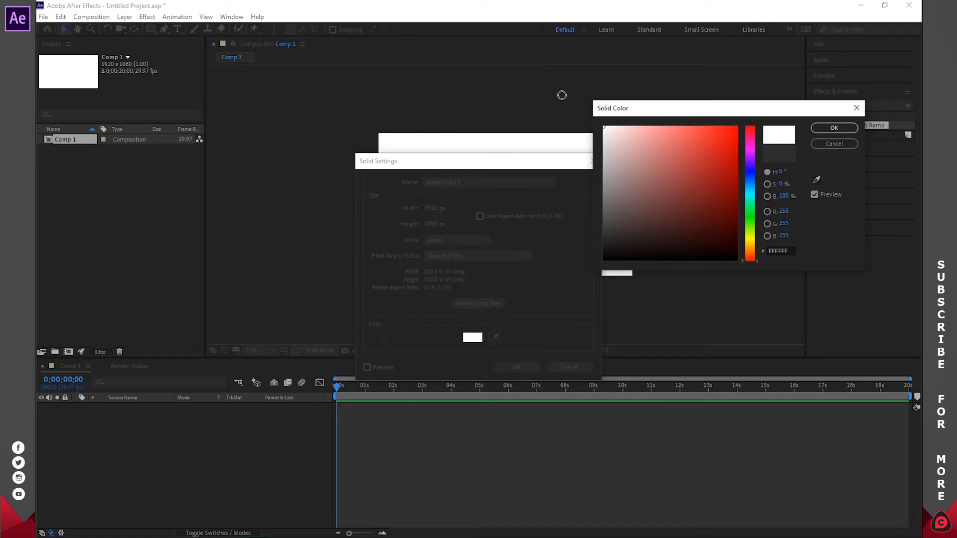
{"action": "left_click", "coordinate": [837, 129]}
{"action": "left_click", "coordinate": [506, 369]}
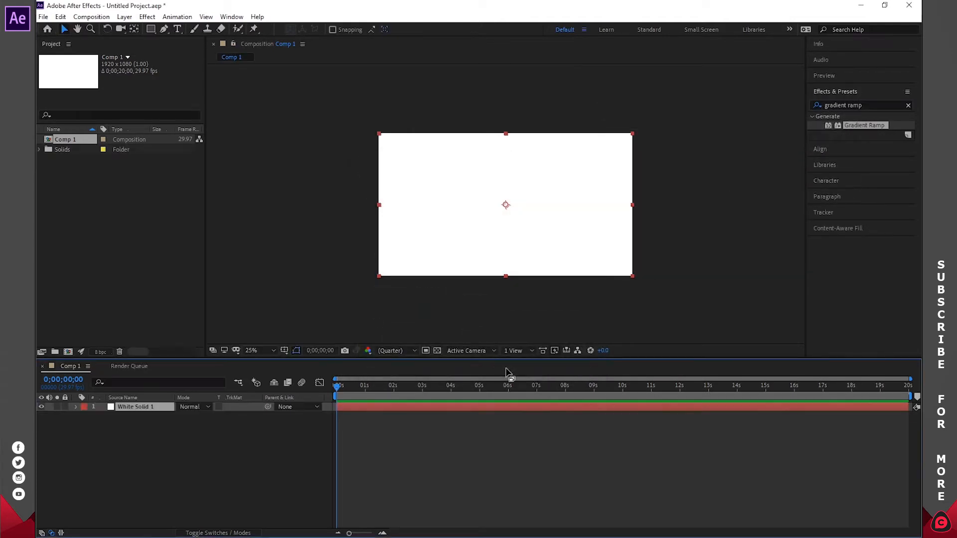
Rename the white solid layer as BACKGROUND.
{"action": "mouse_move", "coordinate": [339, 387]}
{"action": "left_mouse_down"}
{"action": "mouse_move", "coordinate": [370, 387]}
{"action": "mouse_move", "coordinate": [337, 386]}
{"action": "left_mouse_up"}
{"action": "key", "text": "Return"}
{"action": "type", "text": "BA"}
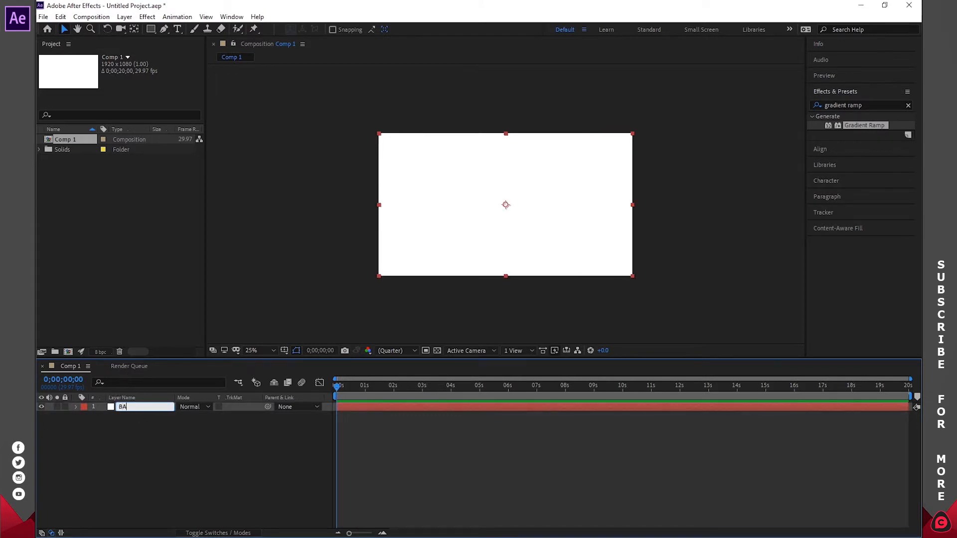
{"action": "type", "text": "CKGROUND"}
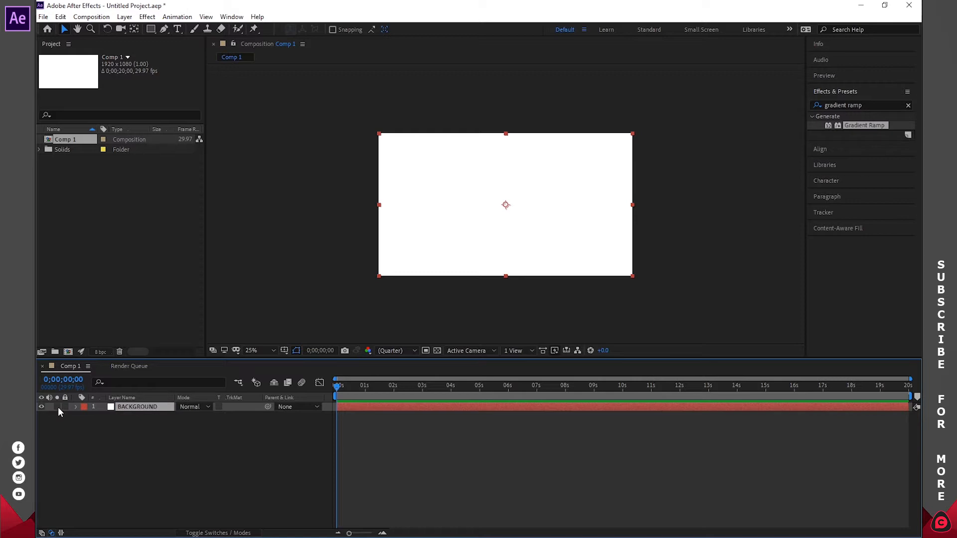
{"action": "left_click", "coordinate": [64, 407]}
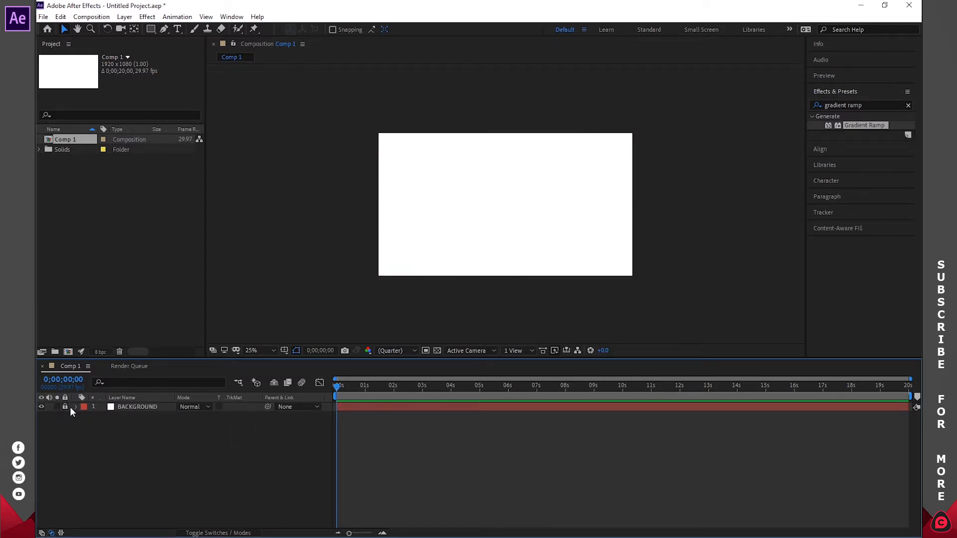
Apply the Gradient Ramp effect to the BACKGROUND layer.
{"action": "left_click", "coordinate": [134, 407]}
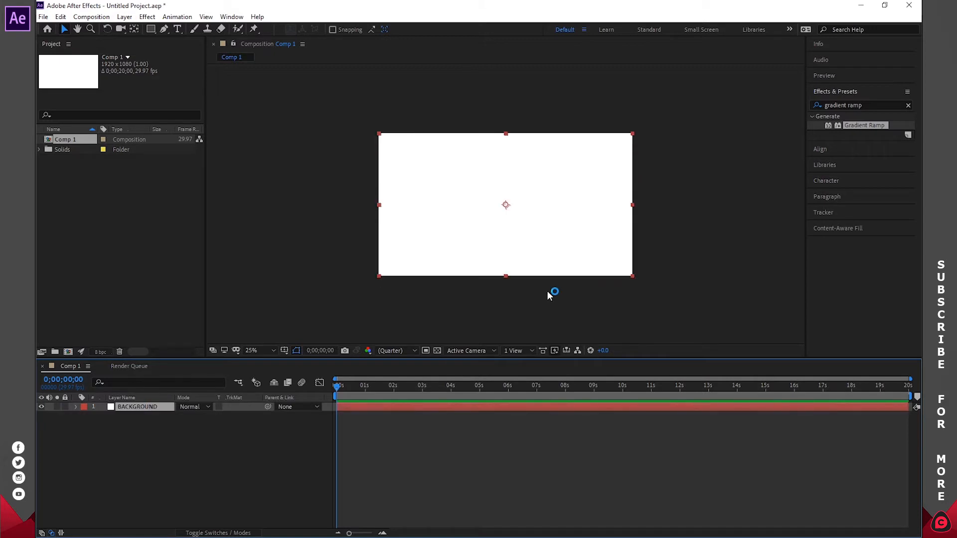
{"action": "left_click_drag", "start_coordinate": [866, 124], "coordinate": [479, 409]}
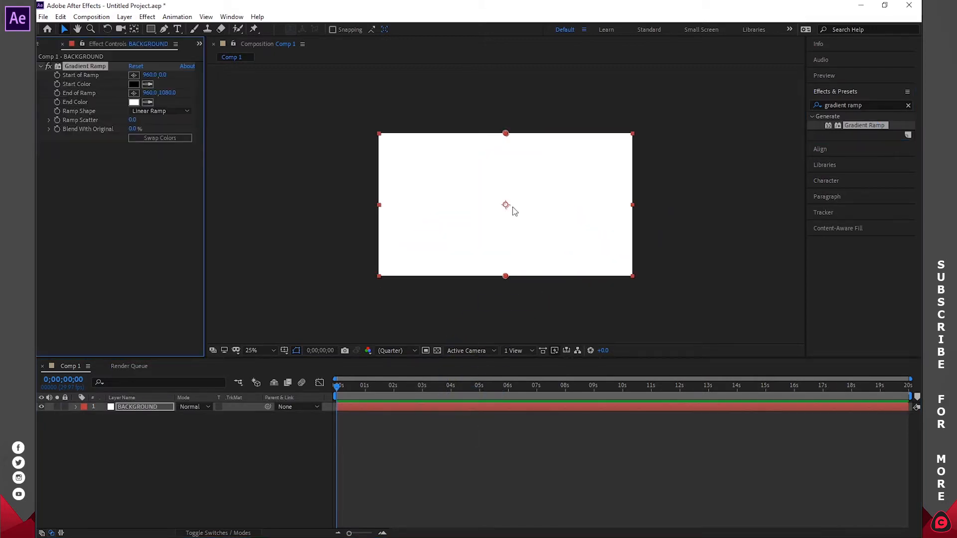
{"action": "key", "text": "Caps_Lock"}
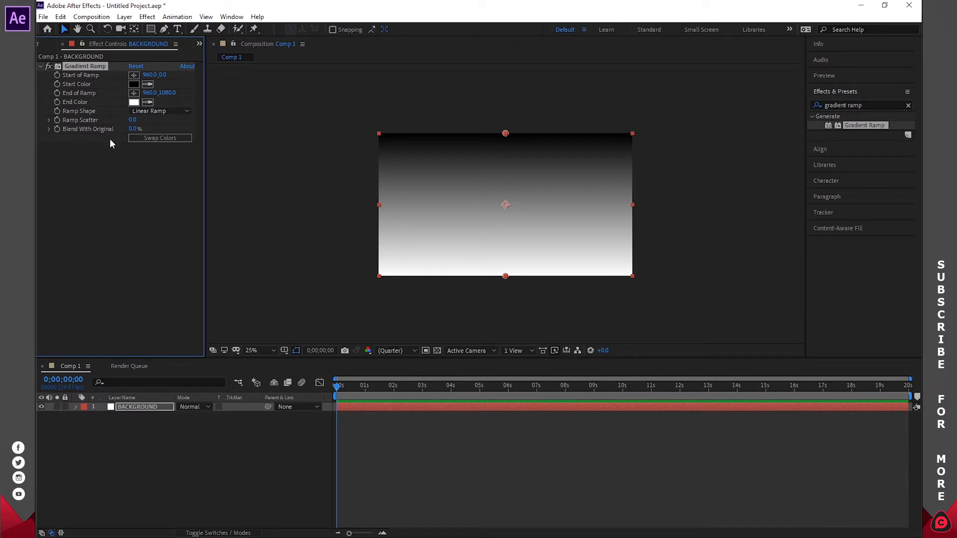
Set the gradient's ramp shape to Radial Ramp and move its start point to the frame's centre, about 964, 540.
{"action": "left_click", "coordinate": [155, 112]}
{"action": "left_click", "coordinate": [154, 135]}
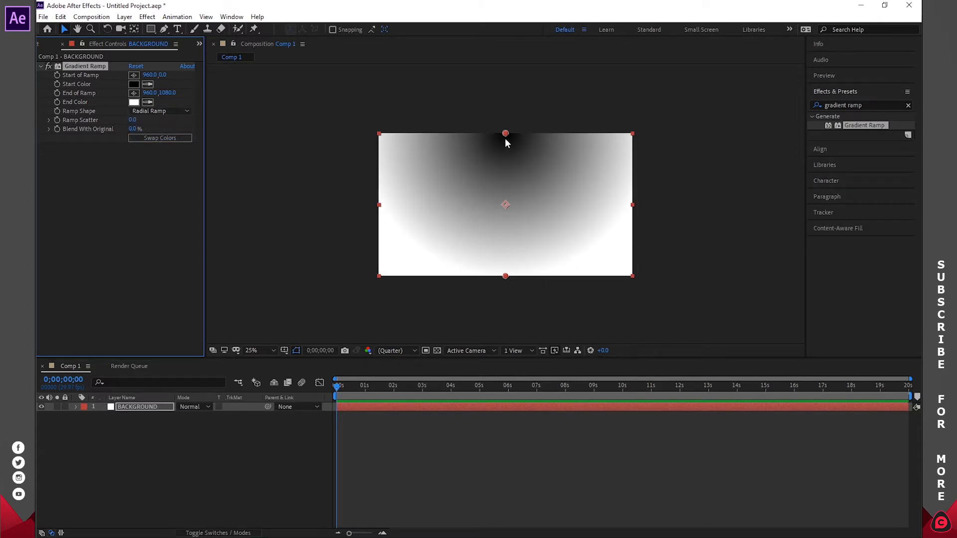
{"action": "left_click_drag", "start_coordinate": [505, 136], "coordinate": [506, 211]}
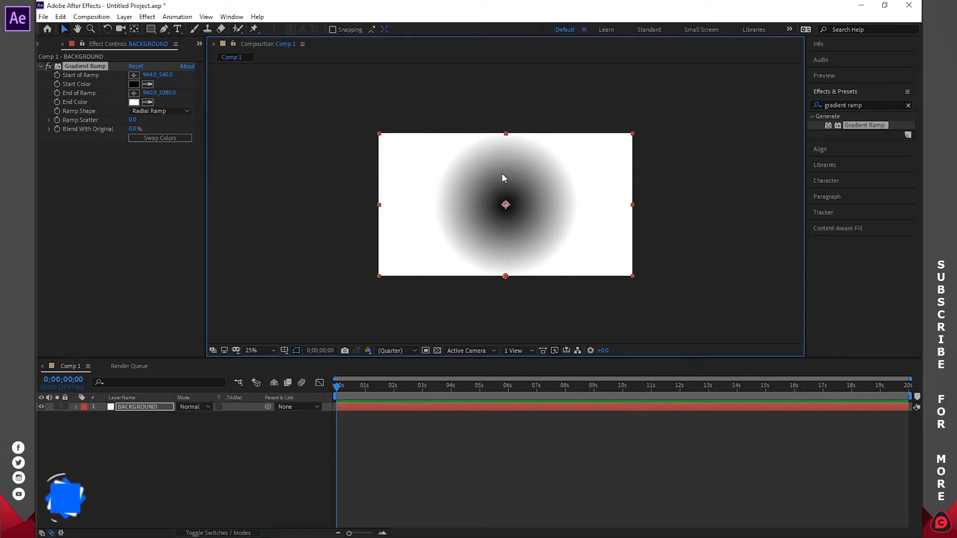
Swap the gradient's colours and move the end of the ramp far outside the frame, to about -2584, 1192.
{"action": "left_click", "coordinate": [160, 139]}
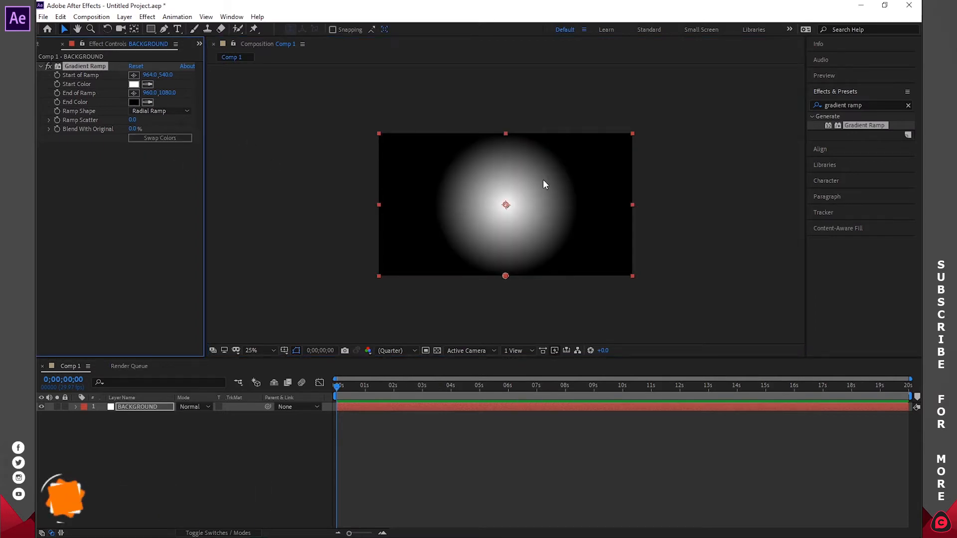
{"action": "left_click_drag", "start_coordinate": [500, 277], "coordinate": [37, 297]}
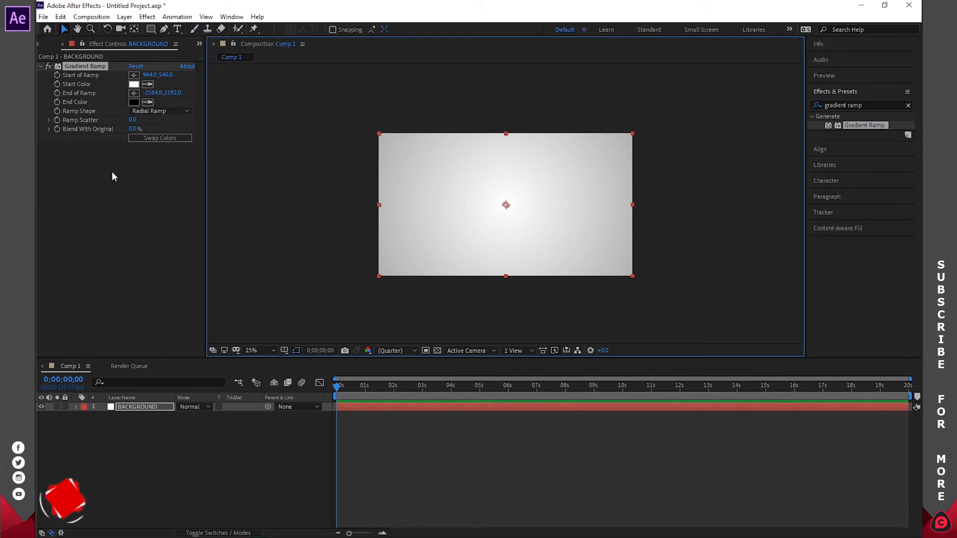
Deselect the BACKGROUND layer and set the composition view's magnification to Fit up to 100%.
{"action": "left_click", "coordinate": [112, 156]}
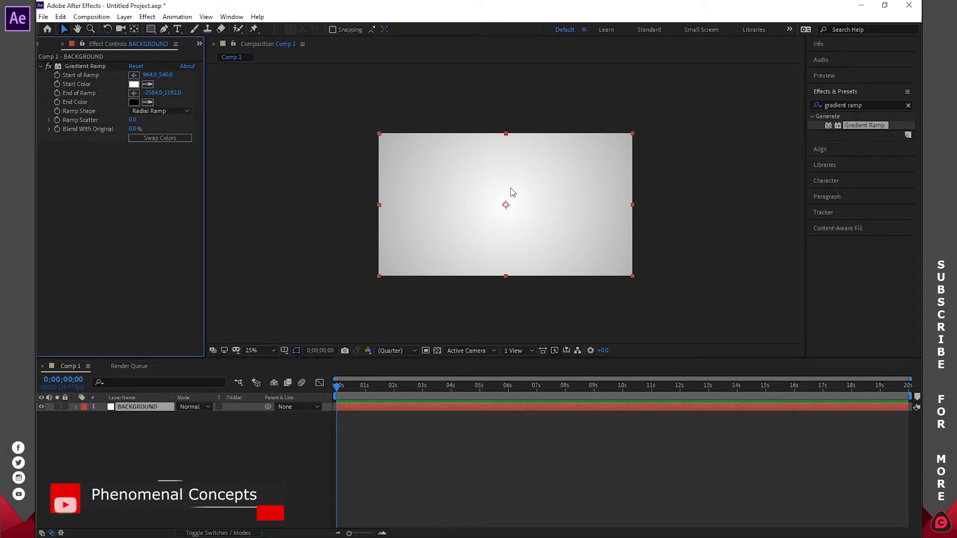
{"action": "left_click", "coordinate": [358, 302]}
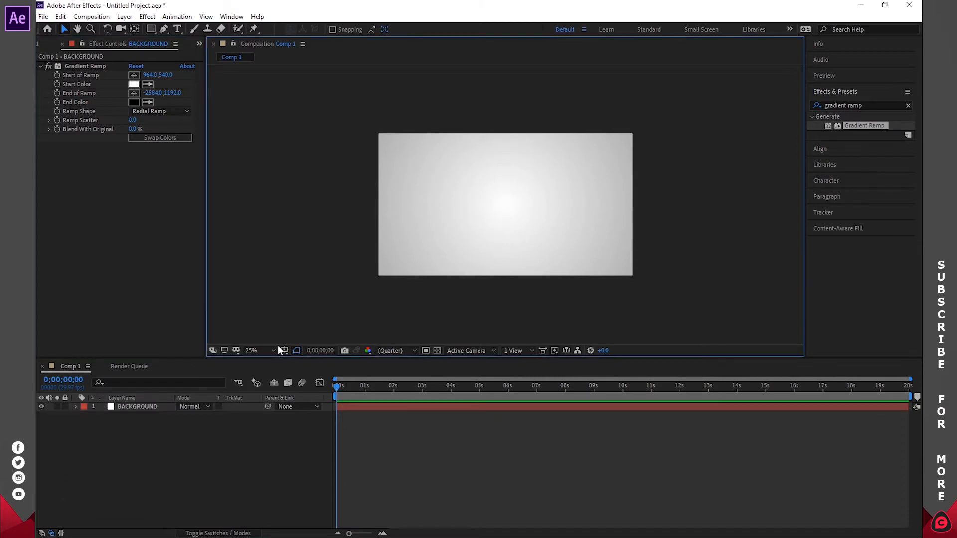
{"action": "left_click", "coordinate": [265, 349]}
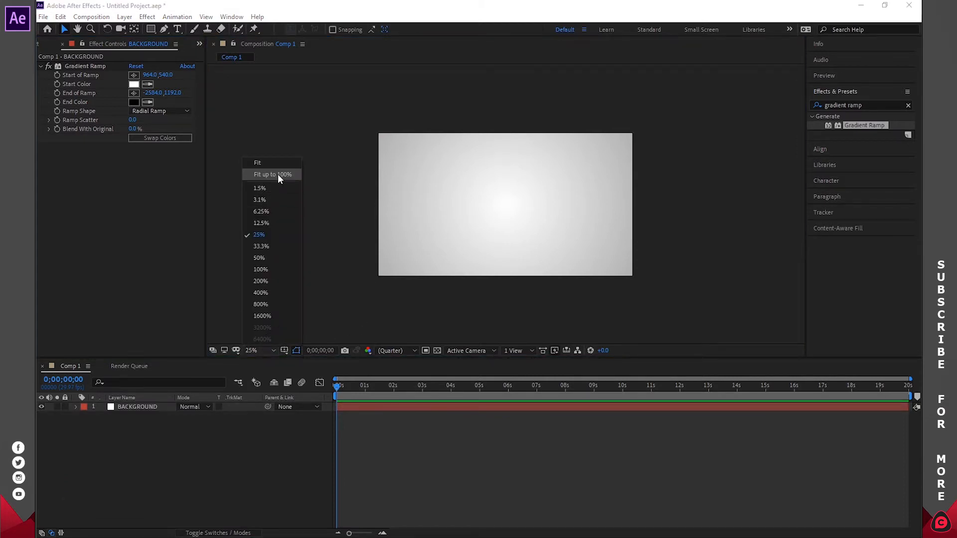
{"action": "left_click", "coordinate": [277, 174]}
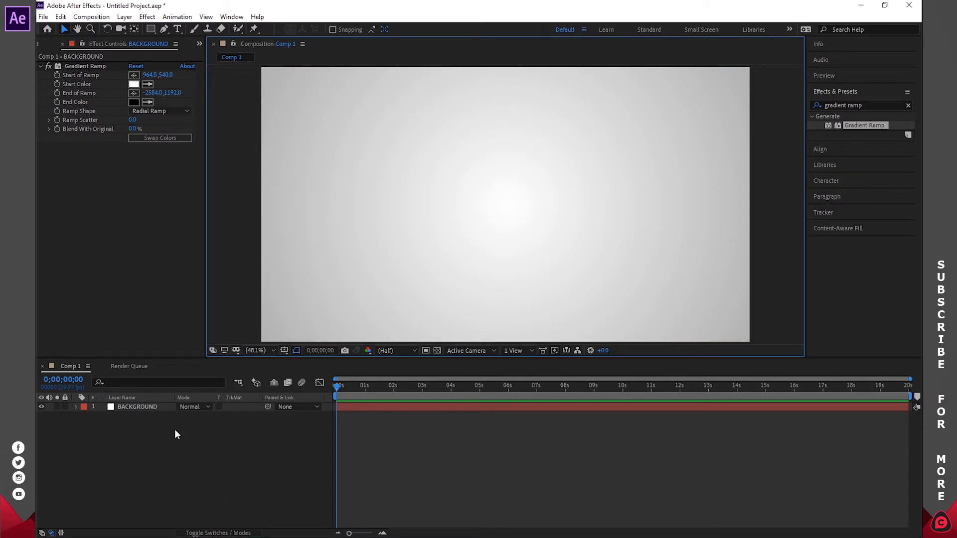
Add the "(No Copyright) Trailer Sport Action Motivational.mp3" track from a subfolder of Music to the composition's timeline.
{"action": "mouse_move", "coordinate": [149, 535]}
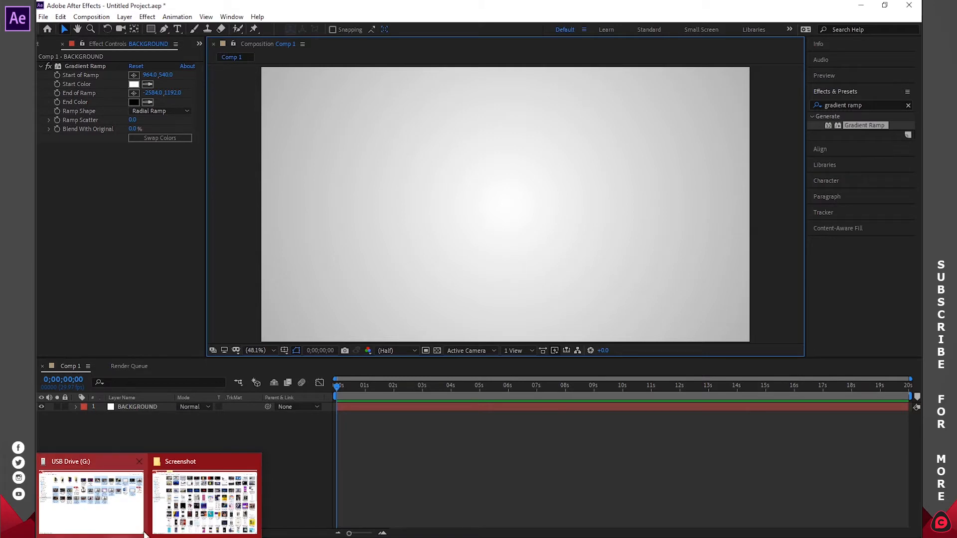
{"action": "mouse_move", "coordinate": [135, 491]}
{"action": "key", "text": "super+e"}
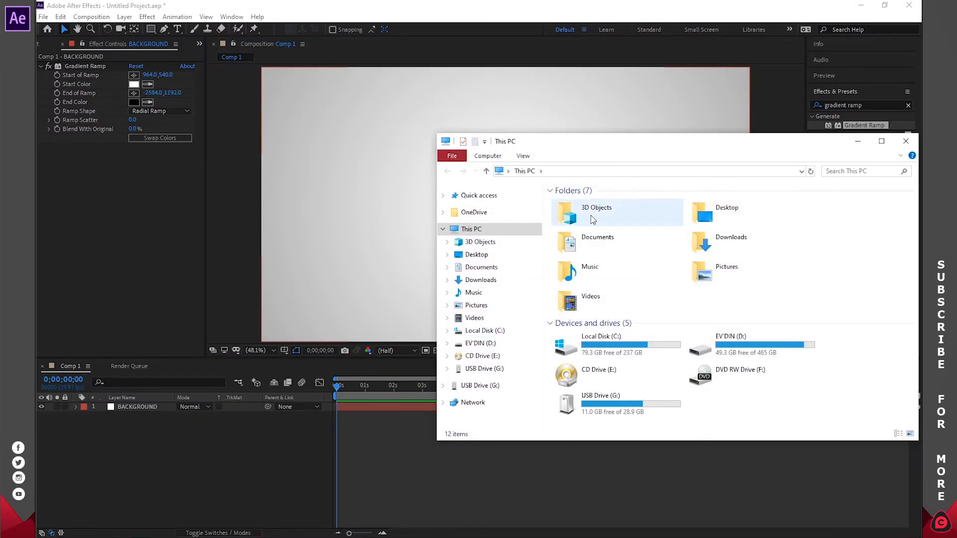
{"action": "double_click", "coordinate": [587, 273]}
{"action": "double_click", "coordinate": [570, 302]}
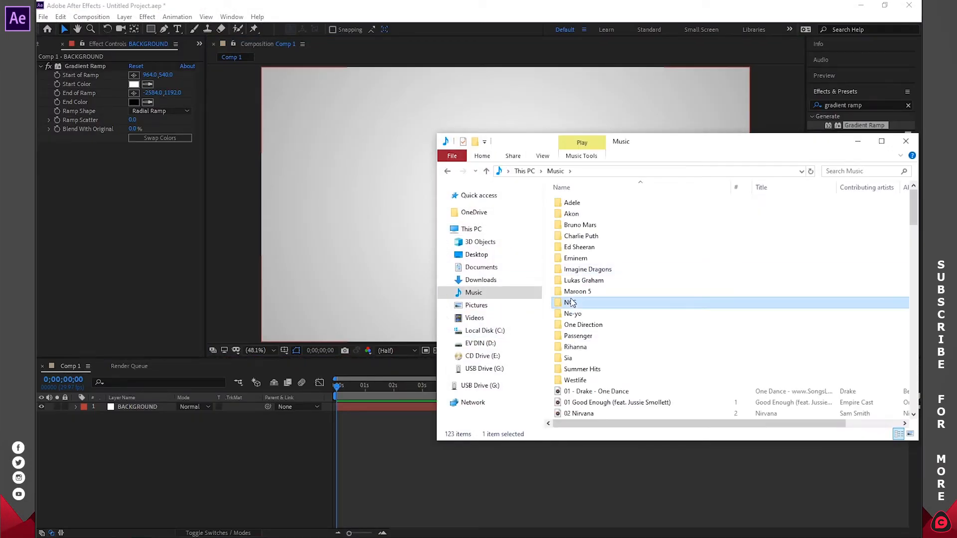
{"action": "left_click_drag", "start_coordinate": [612, 203], "coordinate": [233, 420]}
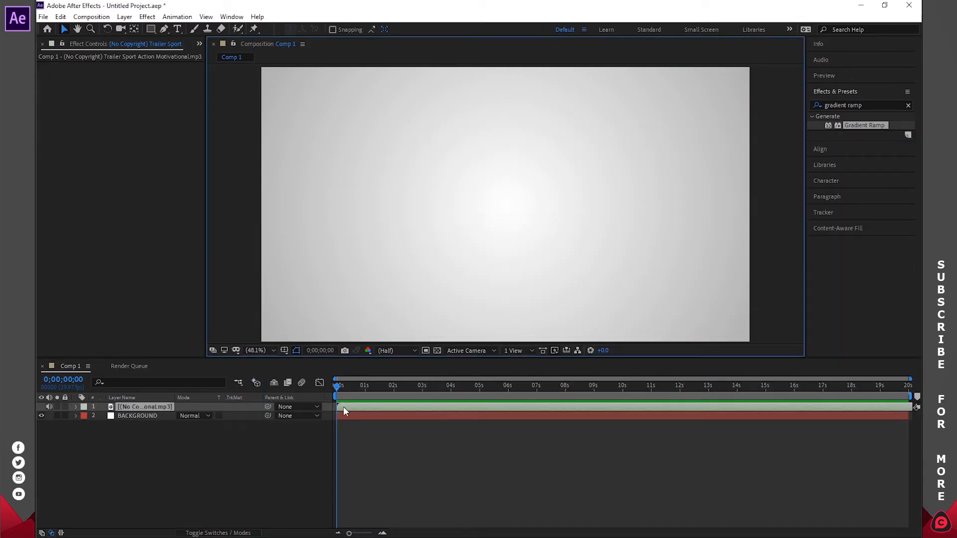
Check the audio layer against the composition's end, return to time 0;00;00;00, and place the audio layer below BACKGROUND.
{"action": "left_click", "coordinate": [826, 385]}
{"action": "left_click_drag", "start_coordinate": [833, 384], "coordinate": [909, 386]}
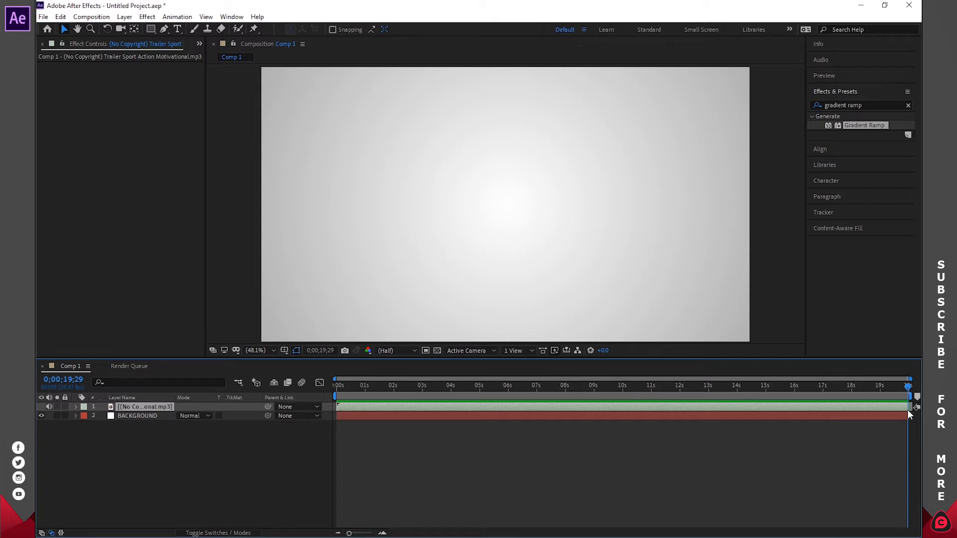
{"action": "left_click_drag", "start_coordinate": [900, 387], "coordinate": [318, 402]}
{"action": "left_click_drag", "start_coordinate": [143, 413], "coordinate": [143, 450]}
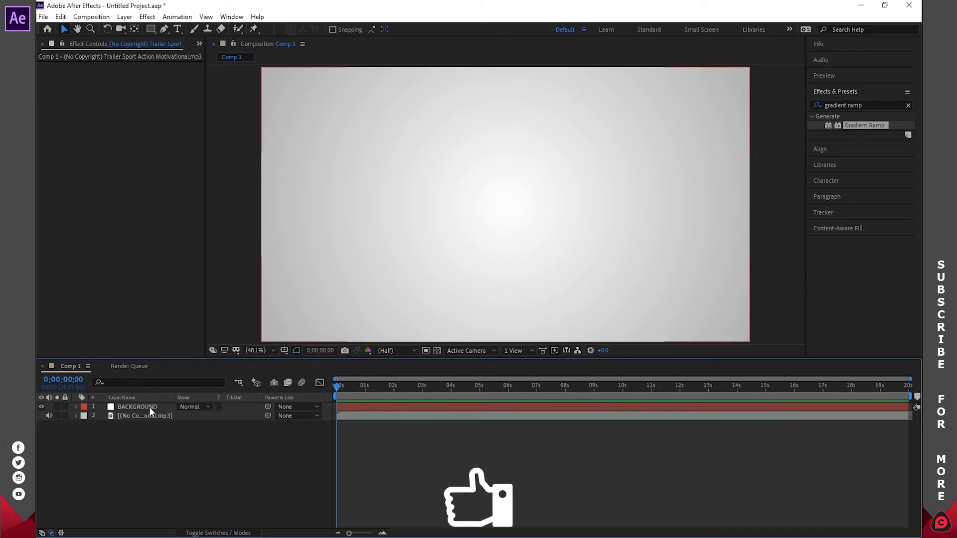
{"action": "left_click", "coordinate": [149, 407]}
With no layer selected, draw a circle with the Ellipse tool slightly off-centre in the composition.
{"action": "left_click", "coordinate": [169, 436]}
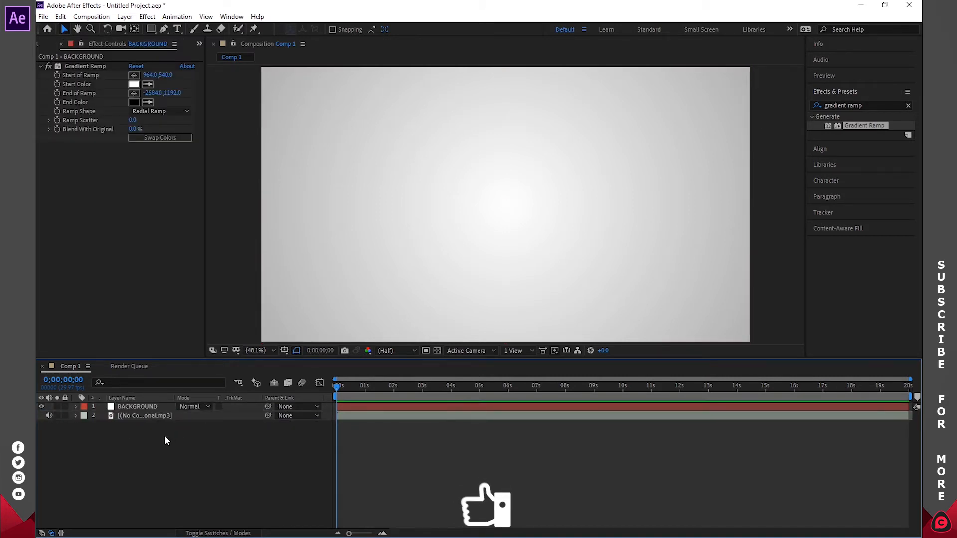
{"action": "left_click", "coordinate": [150, 25]}
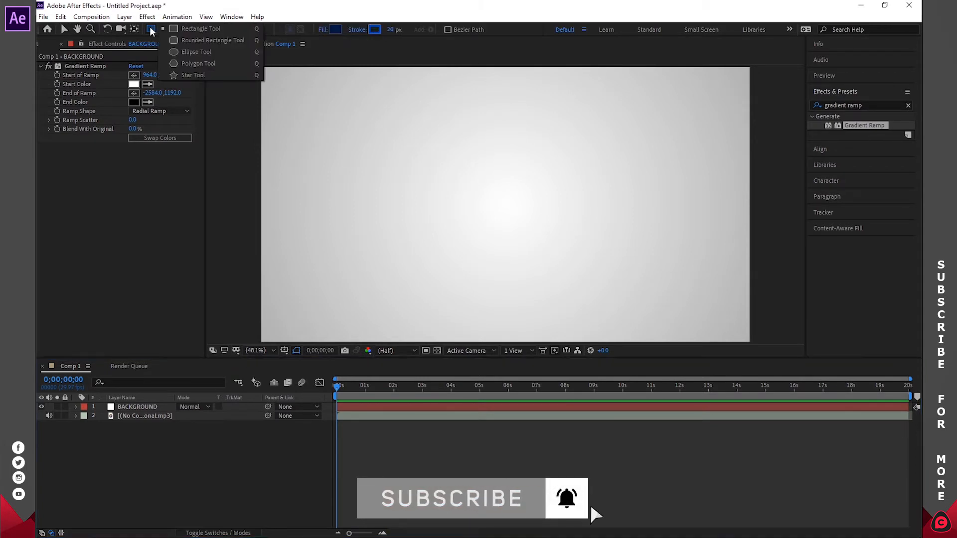
{"action": "left_click", "coordinate": [206, 52]}
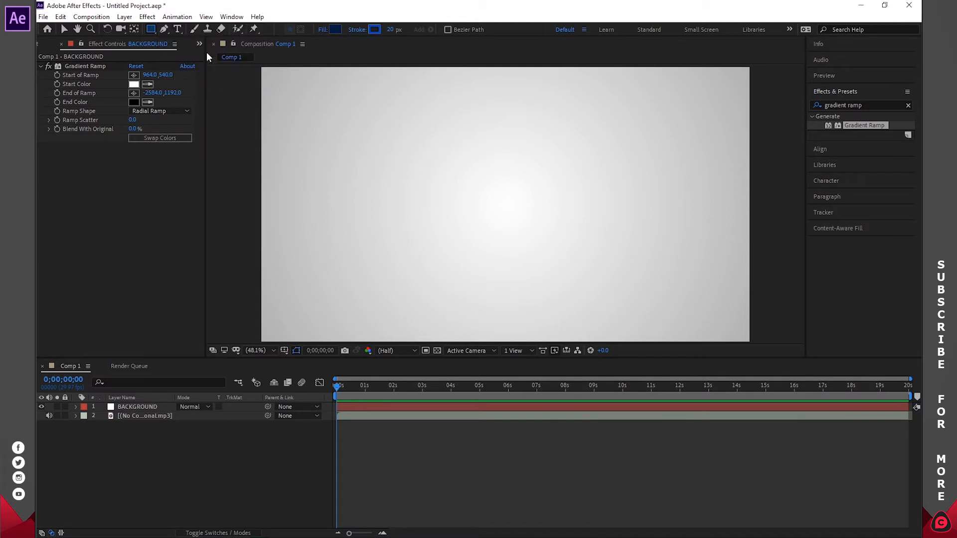
{"action": "left_click", "coordinate": [477, 144]}
{"action": "left_click_drag", "start_coordinate": [477, 144], "coordinate": [600, 260]}
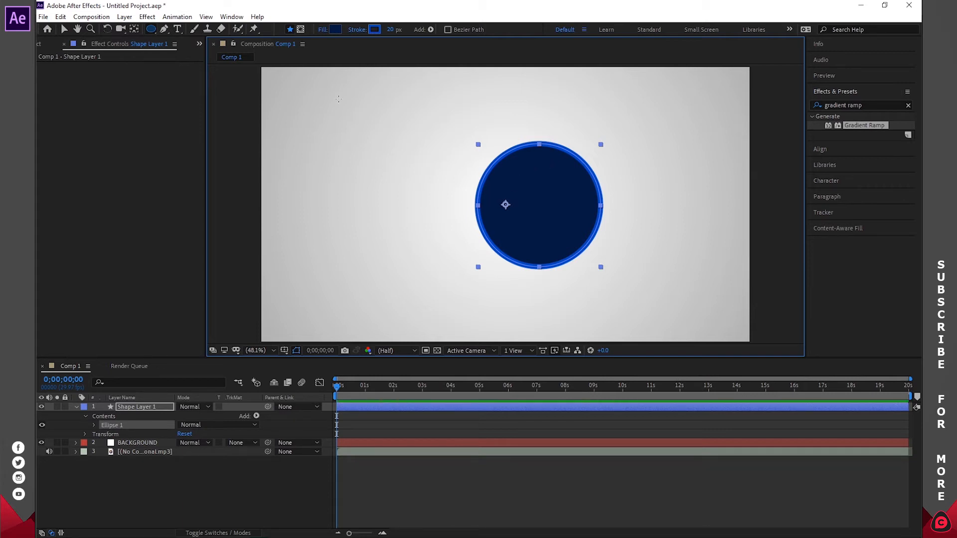
Show the Align panel and dock it beside the composition view, with Effects & Presets stacked above it.
{"action": "left_click", "coordinate": [231, 17]}
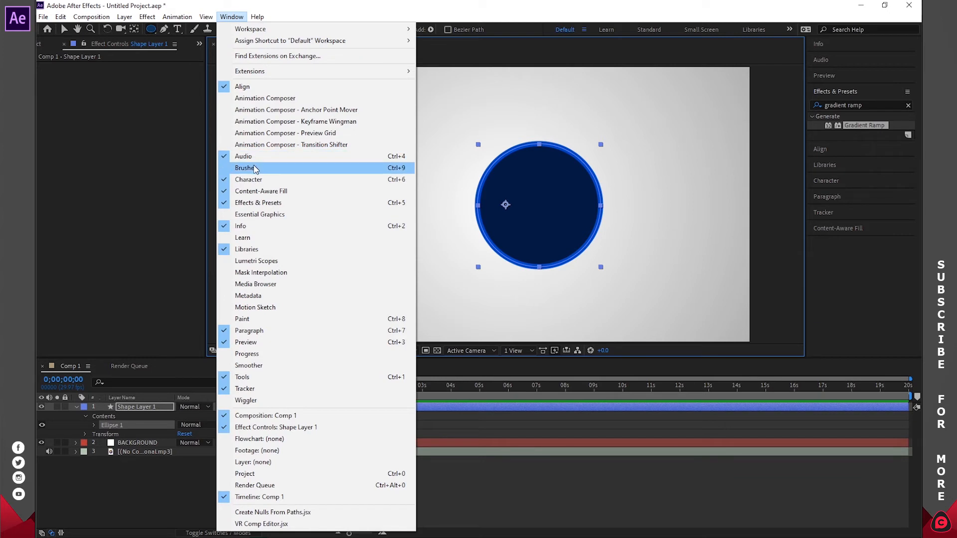
{"action": "left_click", "coordinate": [261, 87]}
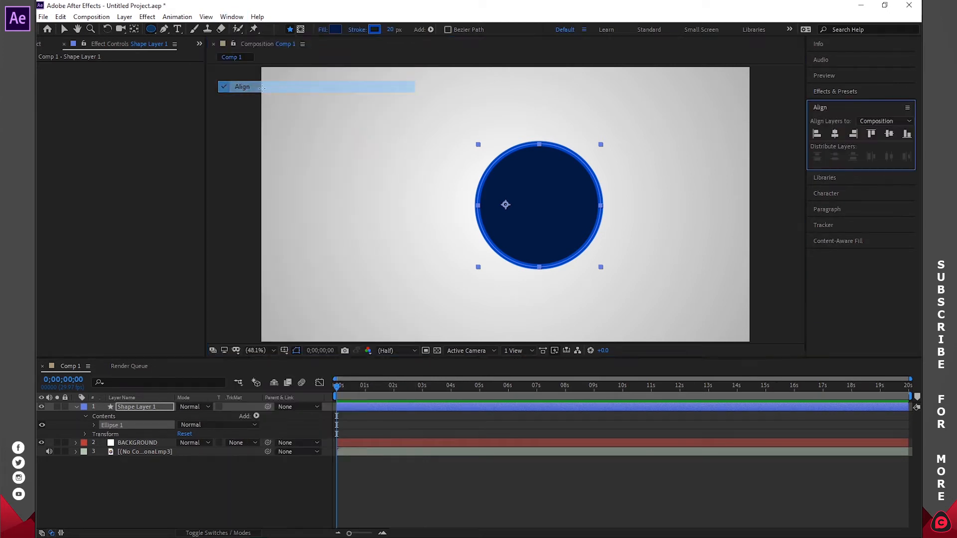
{"action": "left_click_drag", "start_coordinate": [824, 109], "coordinate": [219, 243]}
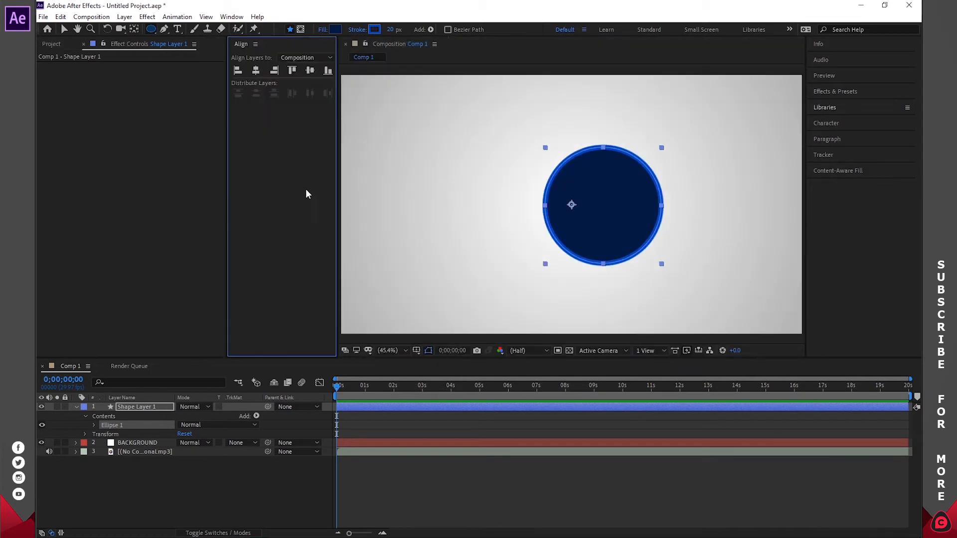
{"action": "left_click_drag", "start_coordinate": [867, 92], "coordinate": [287, 350]}
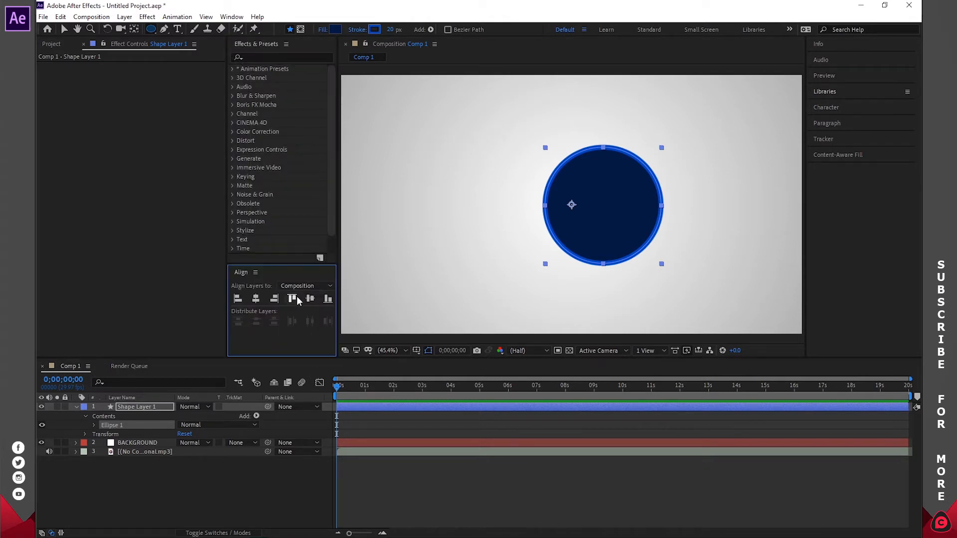
Centre the circle horizontally and vertically in the composition.
{"action": "left_click", "coordinate": [256, 298]}
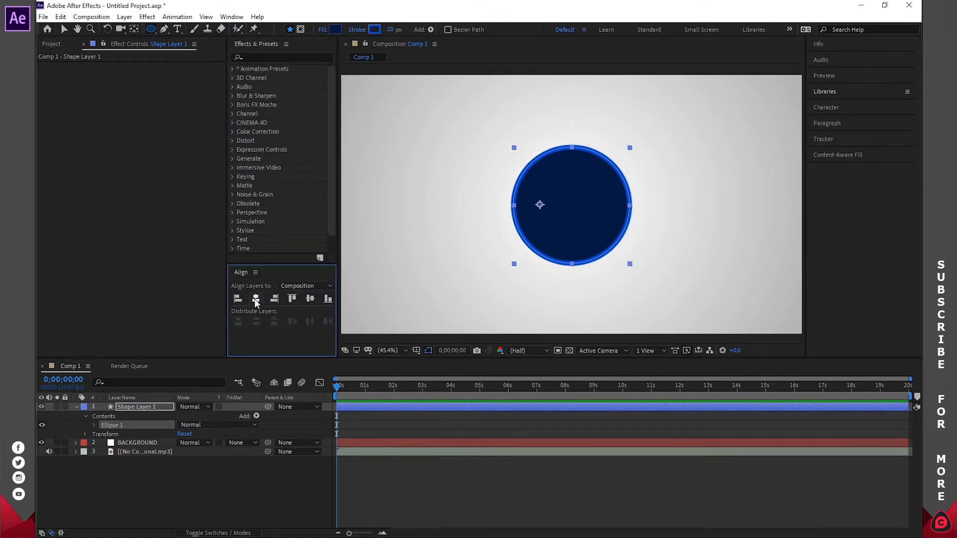
{"action": "left_click", "coordinate": [310, 301]}
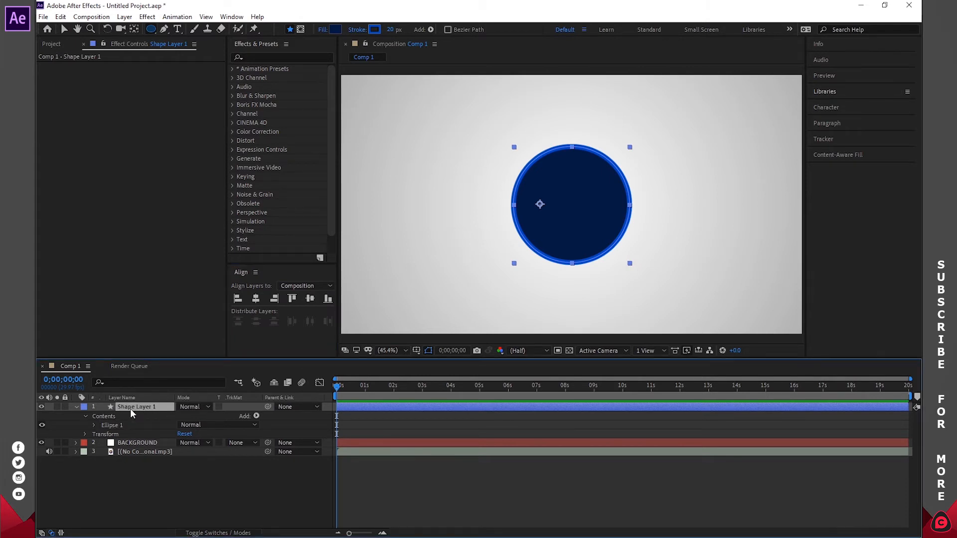
Try rotating Shape Layer 1 to -62° around its off-centre anchor point and undo the rotation.
{"action": "key", "text": "r"}
{"action": "left_click_drag", "start_coordinate": [191, 415], "coordinate": [168, 424]}
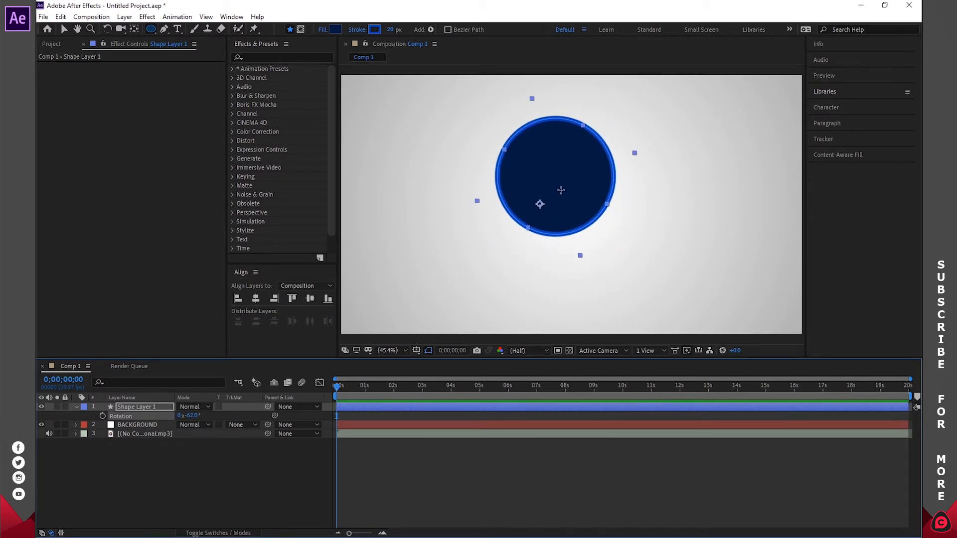
{"action": "key", "text": "ctrl+z"}
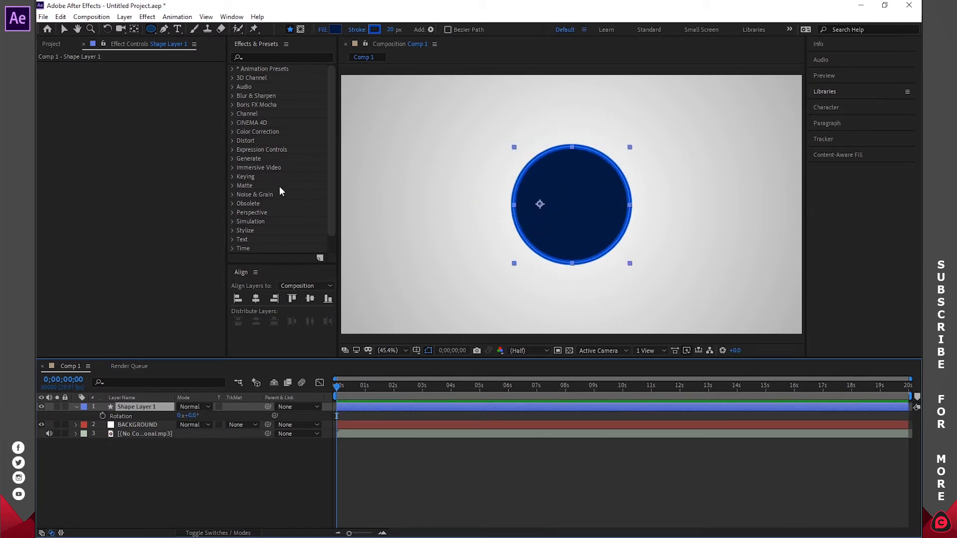
Centre Shape Layer 1's anchor point in the circle and set its stroke width to 0 px.
{"action": "left_click", "coordinate": [133, 29]}
{"action": "key", "text": "ctrl+alt+Home"}
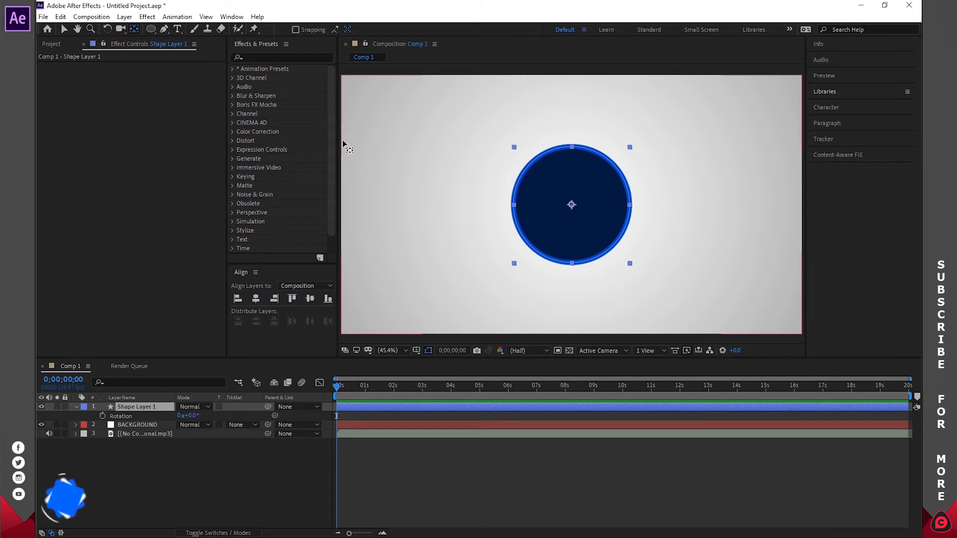
{"action": "left_click", "coordinate": [151, 28]}
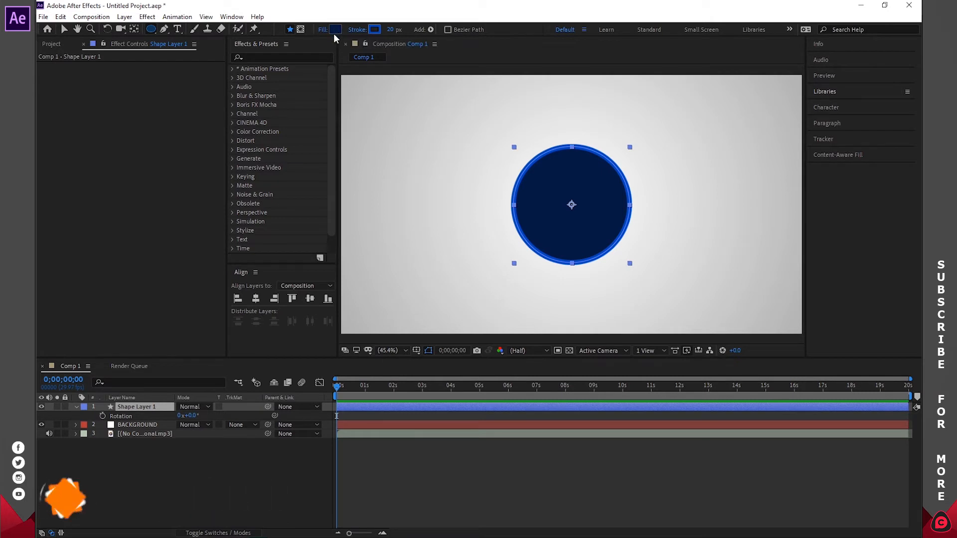
{"action": "left_click", "coordinate": [390, 30]}
{"action": "type", "text": "0"}
{"action": "key", "text": "Return"}
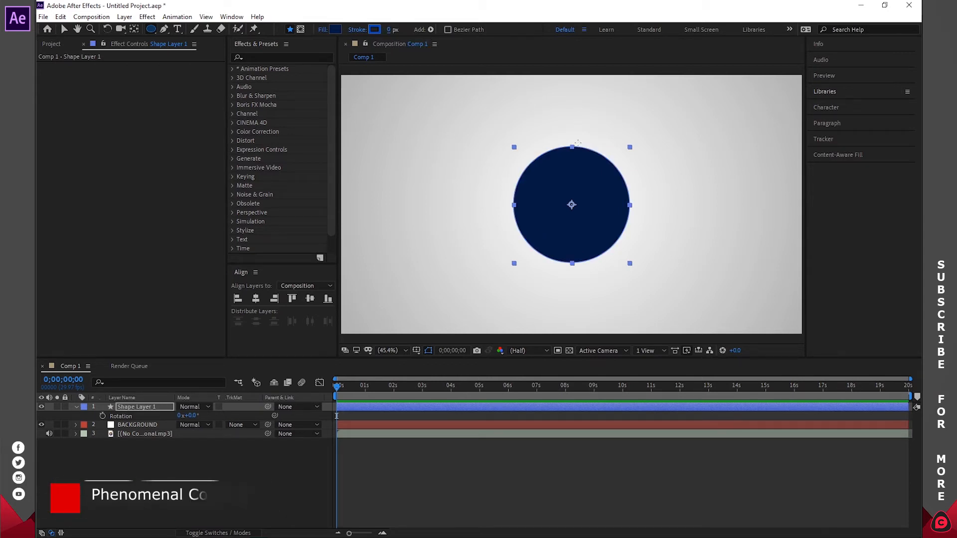
Duplicate Shape Layer 1 and collapse the original layer's properties in the timeline.
{"action": "left_click", "coordinate": [140, 405]}
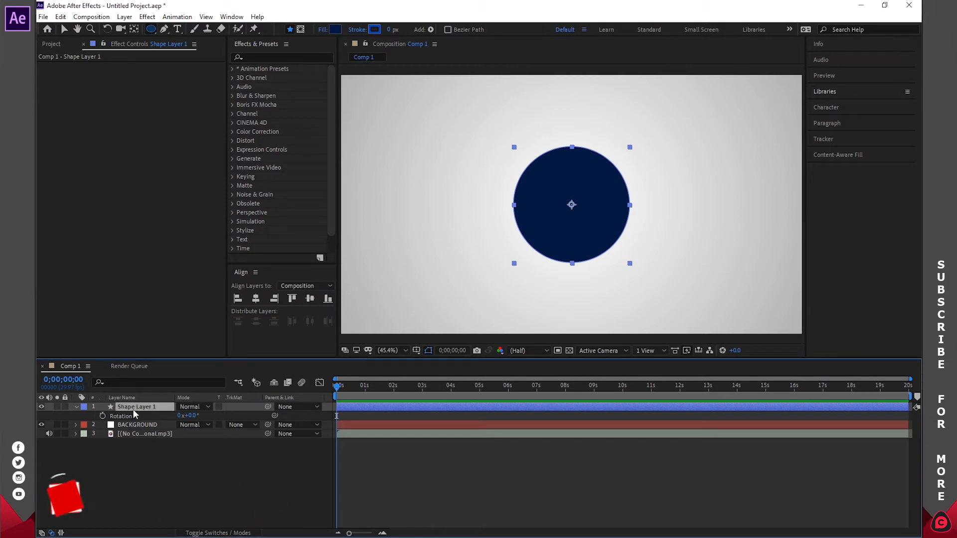
{"action": "key", "text": "ctrl+d"}
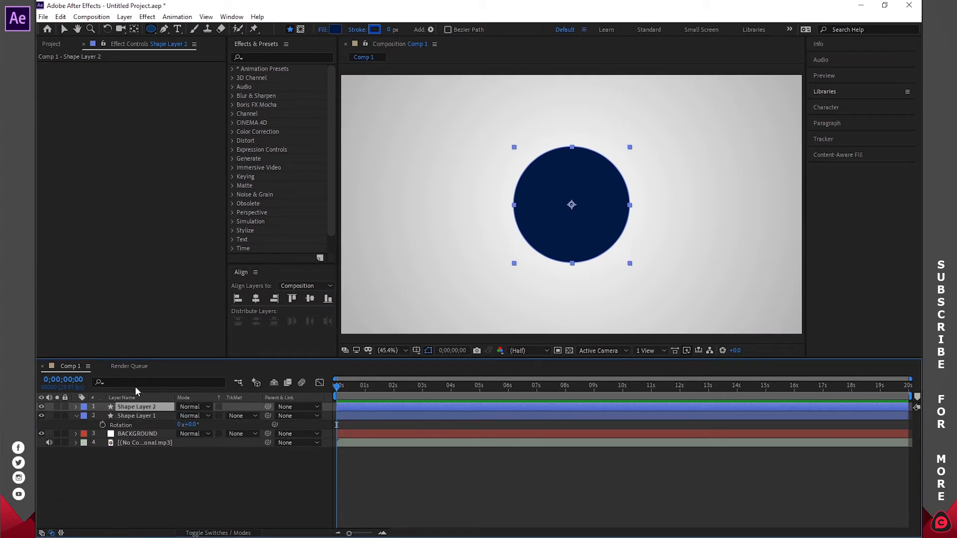
{"action": "left_click", "coordinate": [77, 415]}
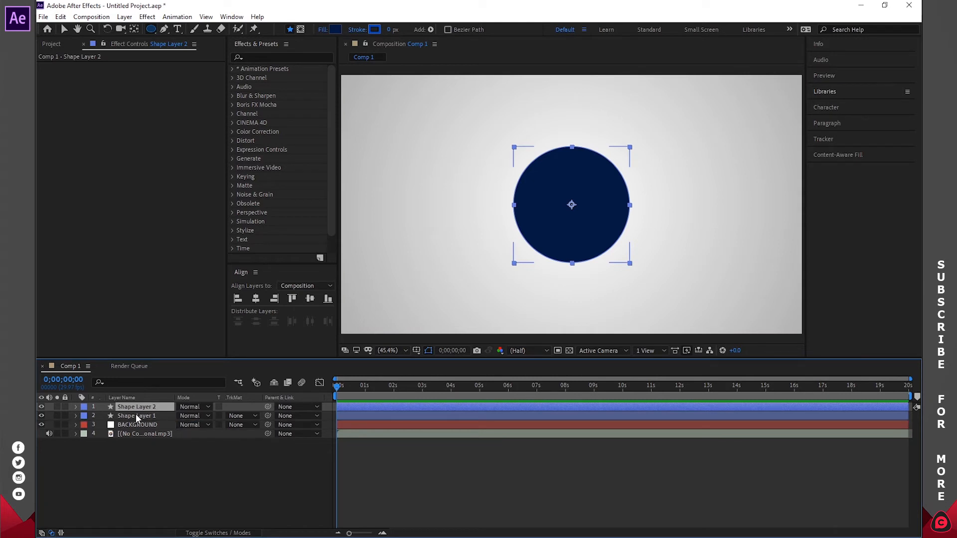
Rename Shape Layer 1 as FILL and its duplicate, Shape Layer 2, as STROKE.
{"action": "left_click", "coordinate": [135, 415]}
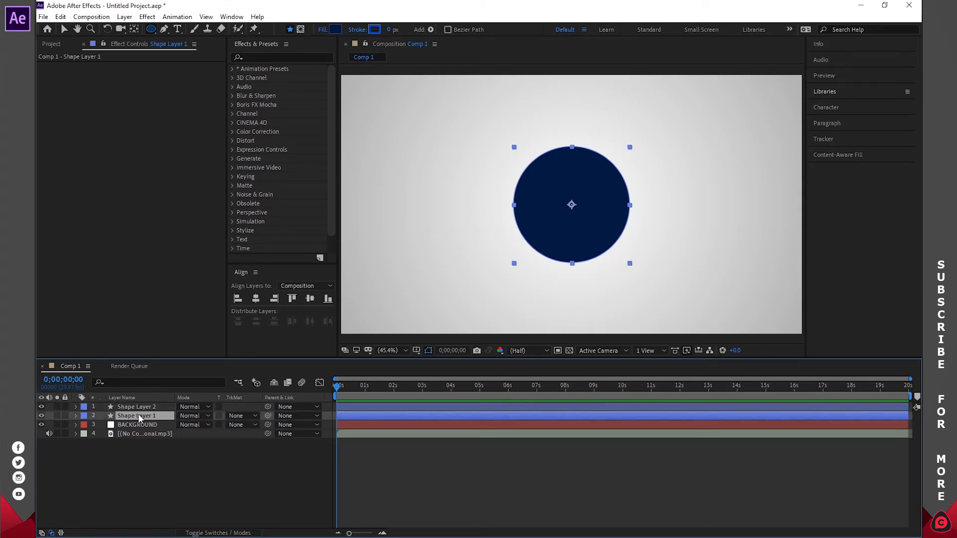
{"action": "key", "text": "Return"}
{"action": "type", "text": "FILL"}
{"action": "left_click", "coordinate": [134, 407]}
{"action": "key", "text": "Return"}
{"action": "type", "text": "S"}
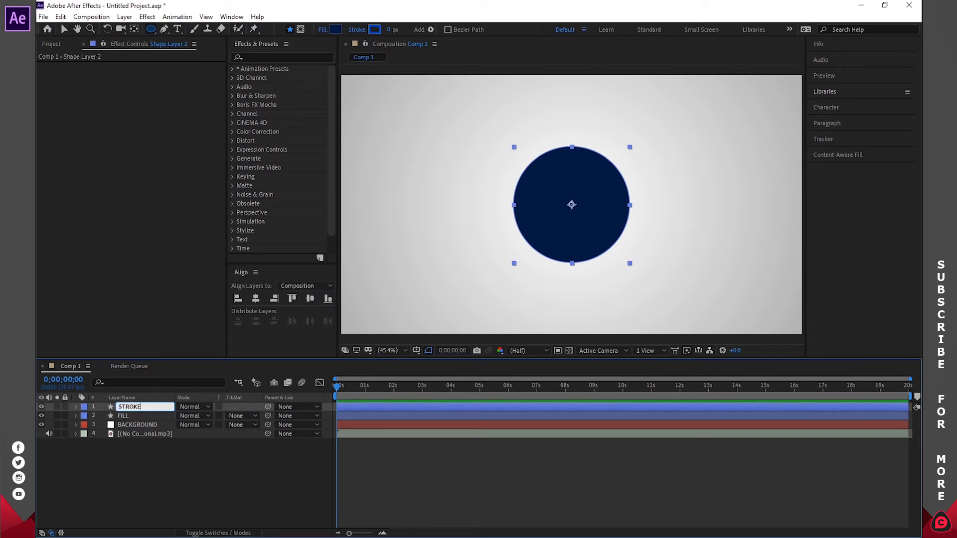
{"action": "type", "text": "TROKE"}
{"action": "key", "text": "Return"}
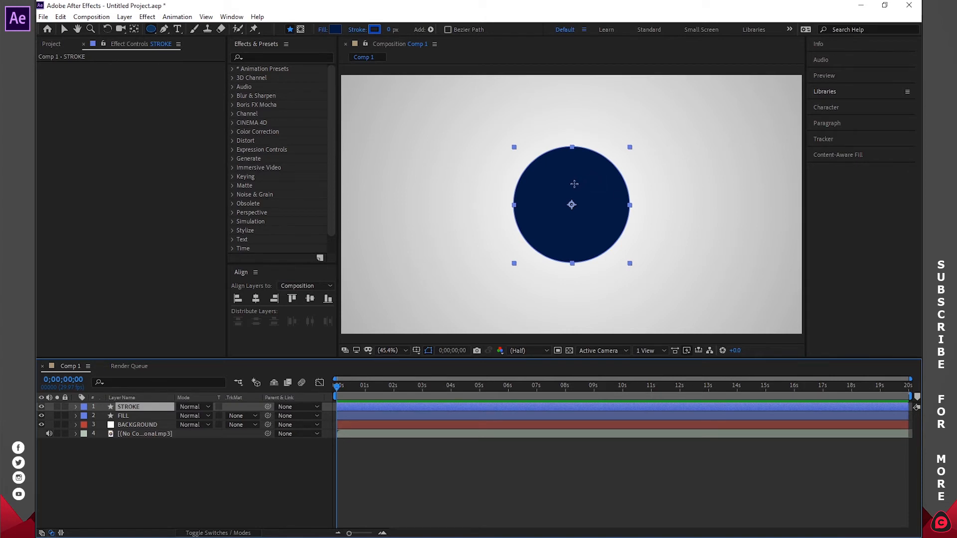
Set the STROKE layer's fill to None and its stroke width to 20 px, and deselect the layer.
{"action": "left_click", "coordinate": [323, 30]}
{"action": "left_click", "coordinate": [425, 245]}
{"action": "left_click", "coordinate": [460, 306]}
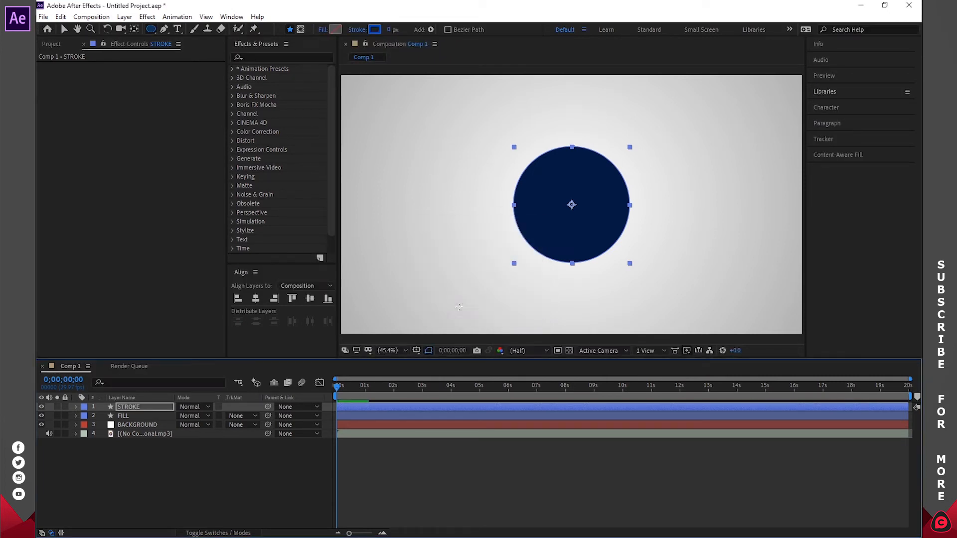
{"action": "left_click", "coordinate": [390, 30]}
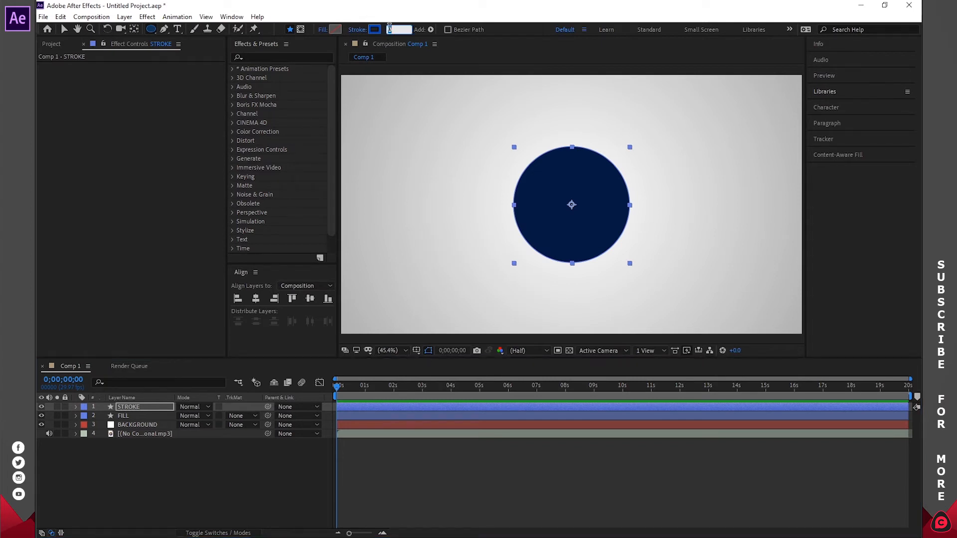
{"action": "type", "text": "20"}
{"action": "key", "text": "Return"}
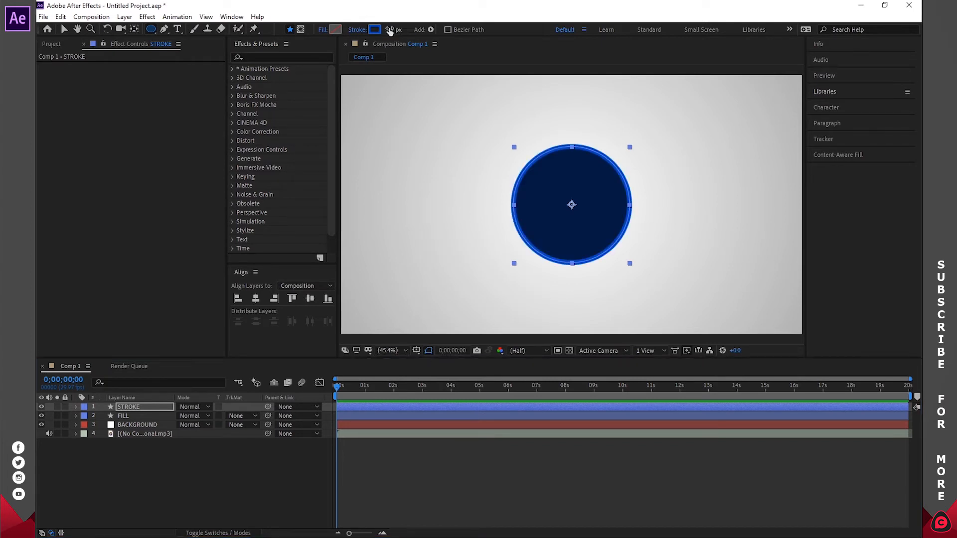
{"action": "left_click", "coordinate": [276, 491]}
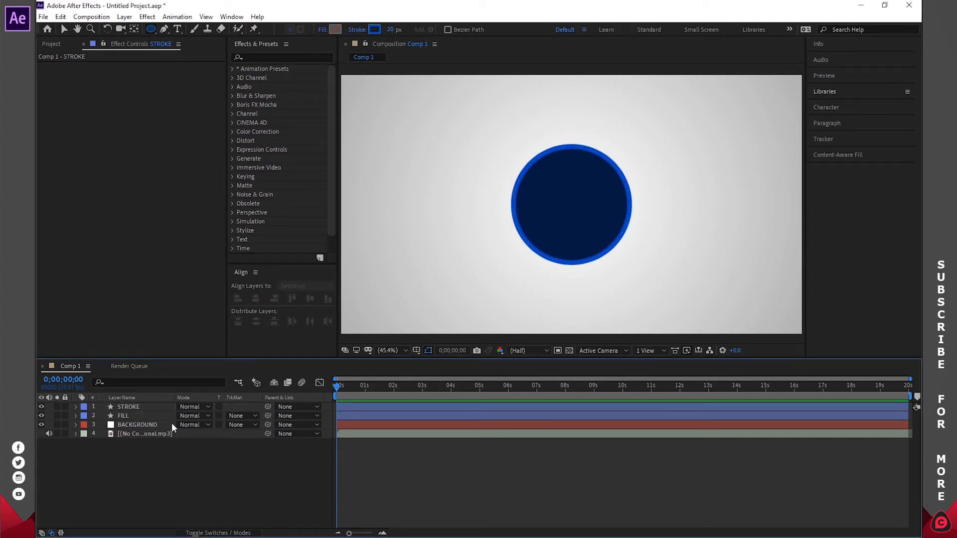
Move the STROKE ring off the filled circle to inspect it, and centre it again in the composition horizontally and vertically.
{"action": "left_click", "coordinate": [142, 406]}
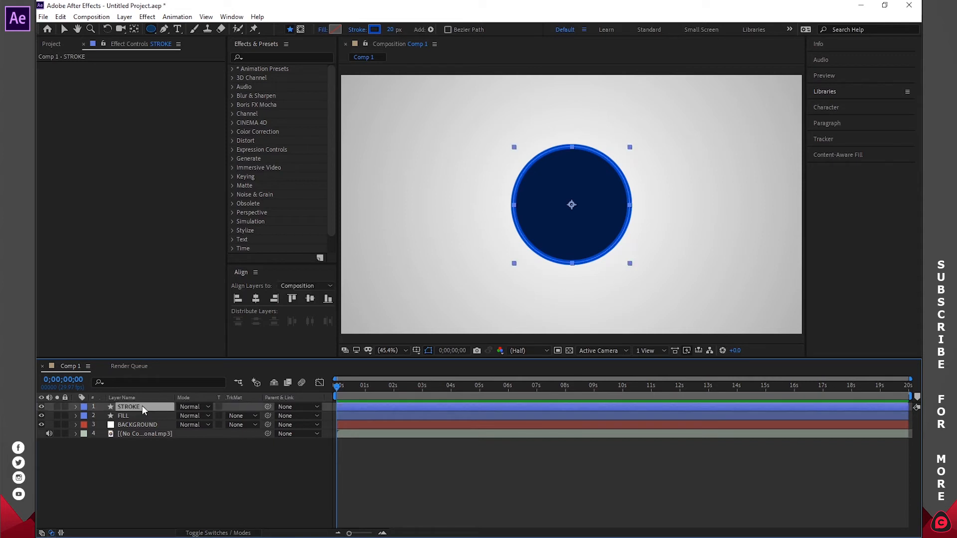
{"action": "left_click", "coordinate": [65, 28]}
{"action": "mouse_move", "coordinate": [593, 183]}
{"action": "left_mouse_down"}
{"action": "mouse_move", "coordinate": [675, 203]}
{"action": "mouse_move", "coordinate": [688, 186]}
{"action": "mouse_move", "coordinate": [544, 171]}
{"action": "mouse_move", "coordinate": [668, 177]}
{"action": "mouse_move", "coordinate": [581, 175]}
{"action": "left_mouse_up"}
{"action": "left_click", "coordinate": [256, 297]}
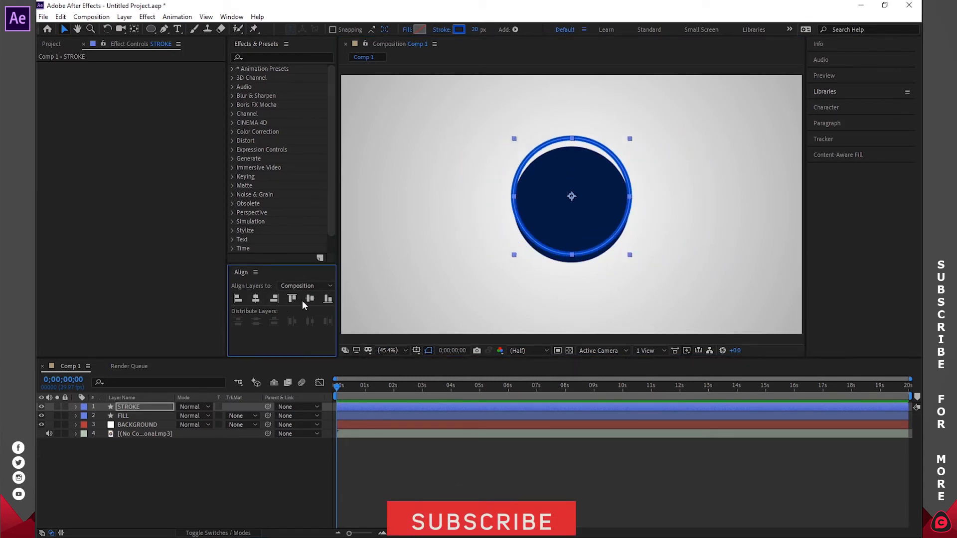
{"action": "left_click", "coordinate": [310, 298]}
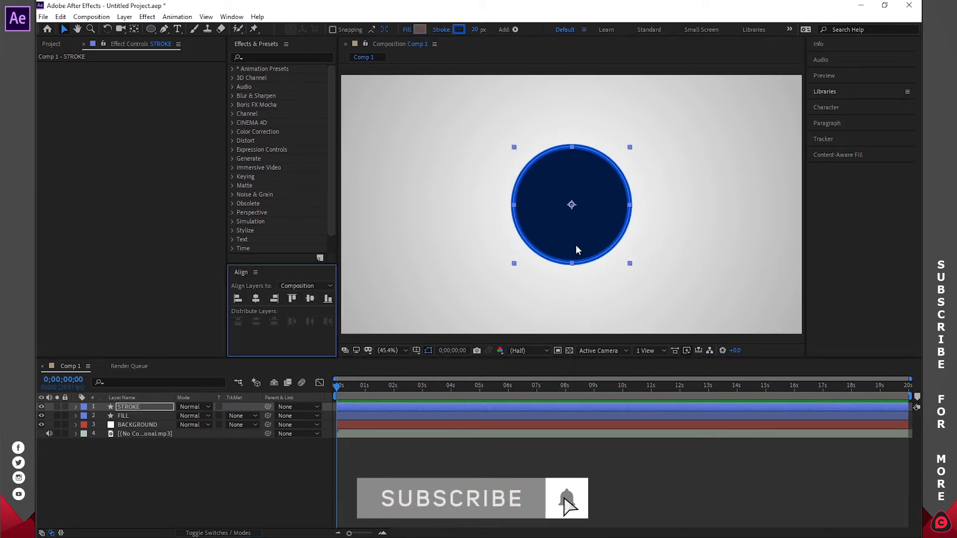
Expand the STROKE layer and add Trim Paths to its contents.
{"action": "left_click", "coordinate": [567, 432]}
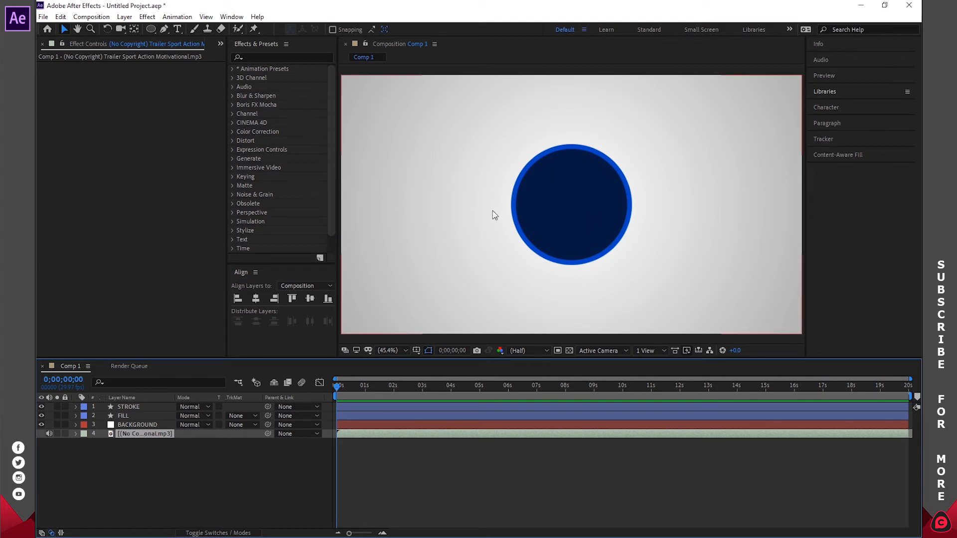
{"action": "left_click", "coordinate": [183, 449]}
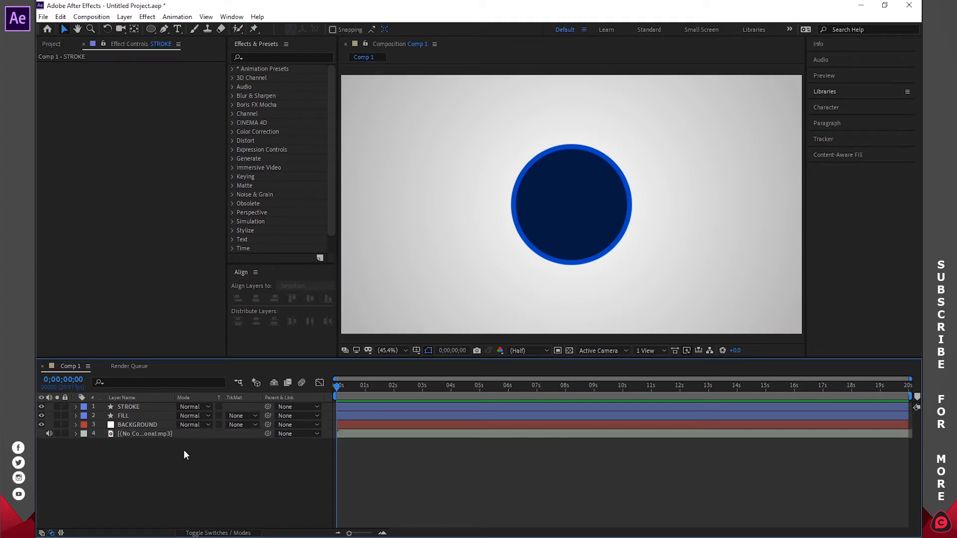
{"action": "left_click", "coordinate": [124, 406]}
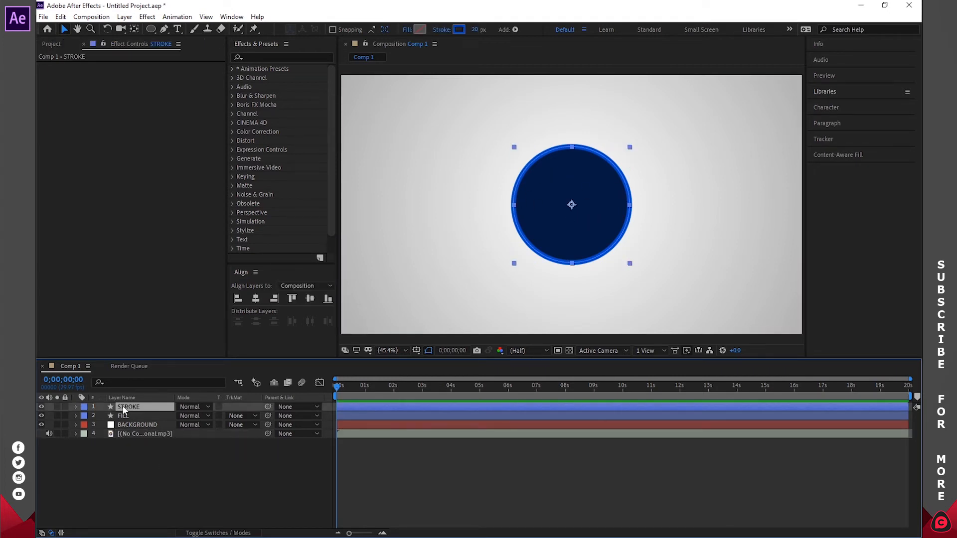
{"action": "left_click", "coordinate": [76, 406]}
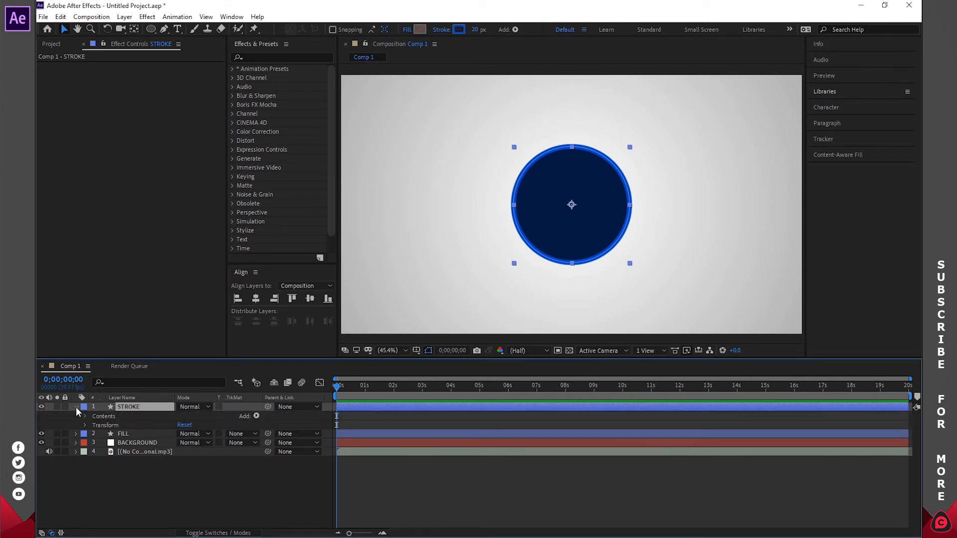
{"action": "left_click", "coordinate": [102, 416]}
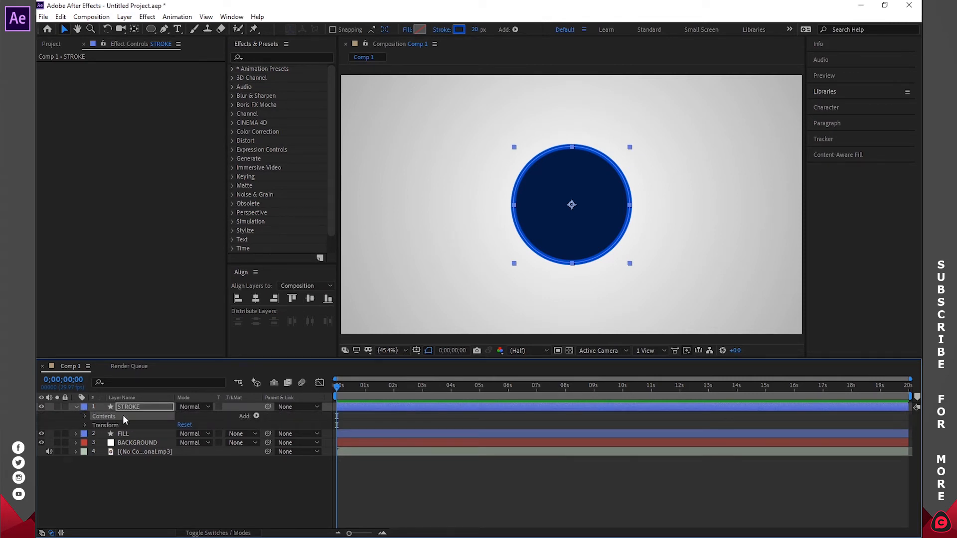
{"action": "left_click", "coordinate": [256, 415]}
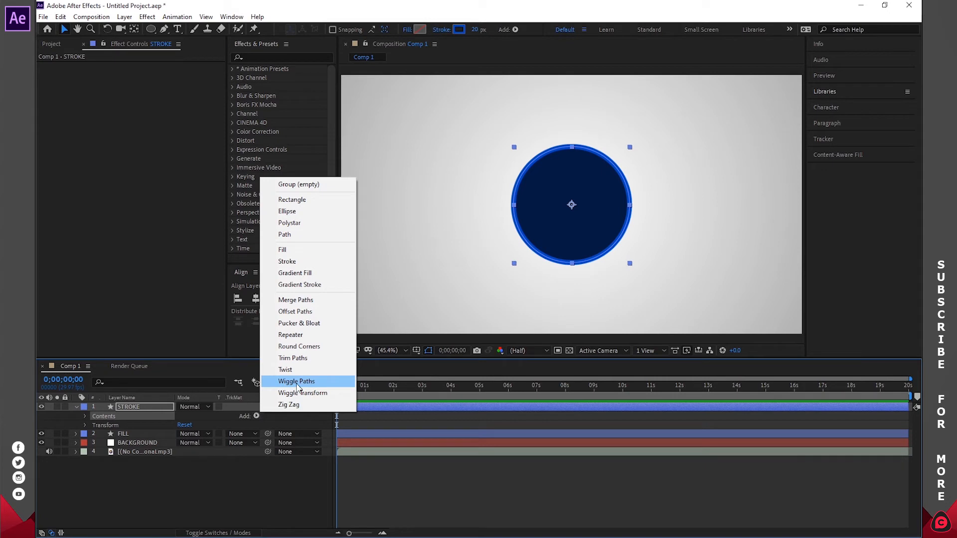
{"action": "left_click", "coordinate": [306, 358]}
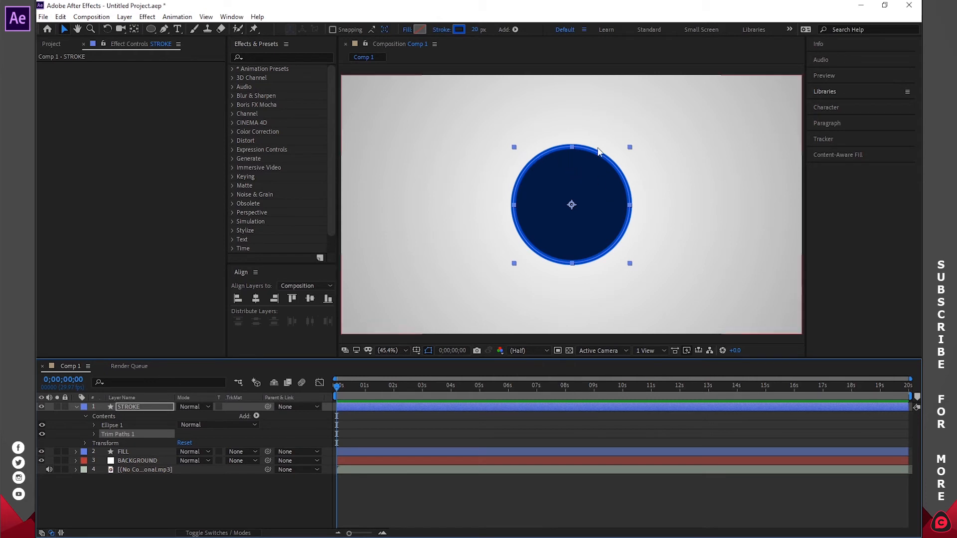
Expand Trim Paths 1 on the STROKE layer to show its Start, End and Offset values, and deselect the layer.
{"action": "left_click", "coordinate": [94, 434]}
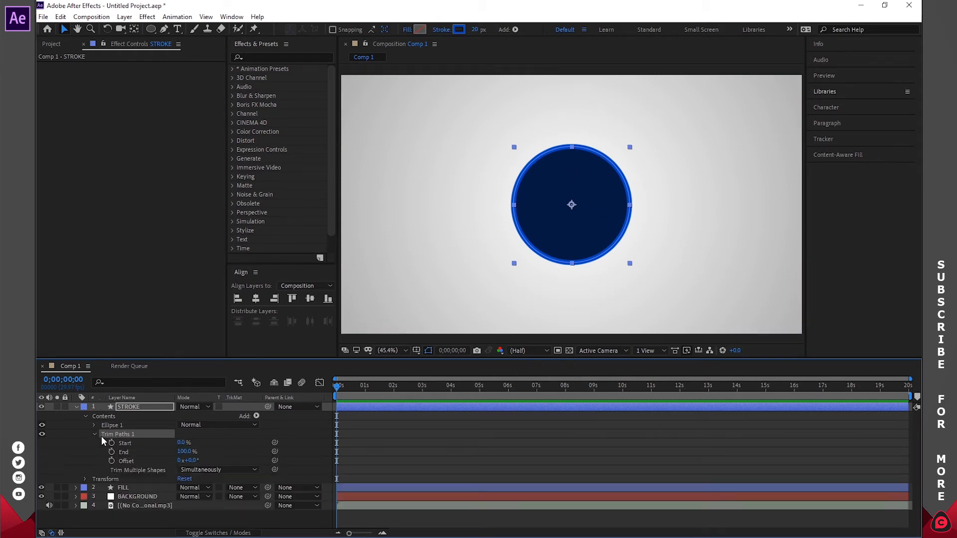
{"action": "left_click", "coordinate": [214, 443]}
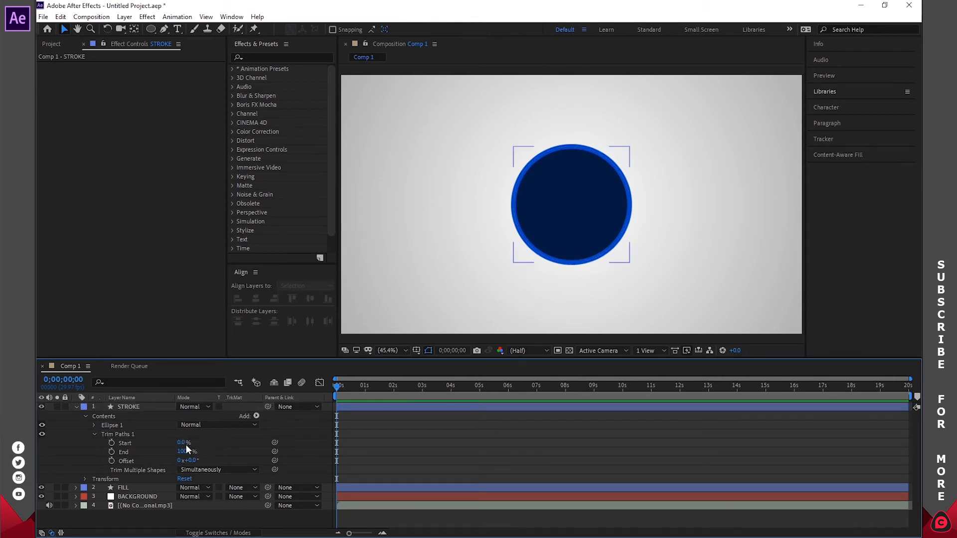
Try changing the Trim Paths Start value on the STROKE layer, and undo the change.
{"action": "mouse_move", "coordinate": [181, 443]}
{"action": "left_mouse_down"}
{"action": "mouse_move", "coordinate": [219, 442]}
{"action": "mouse_move", "coordinate": [147, 455]}
{"action": "mouse_move", "coordinate": [163, 458]}
{"action": "left_mouse_up"}
{"action": "key", "text": "ctrl+z"}
{"action": "key", "text": "ctrl+z"}
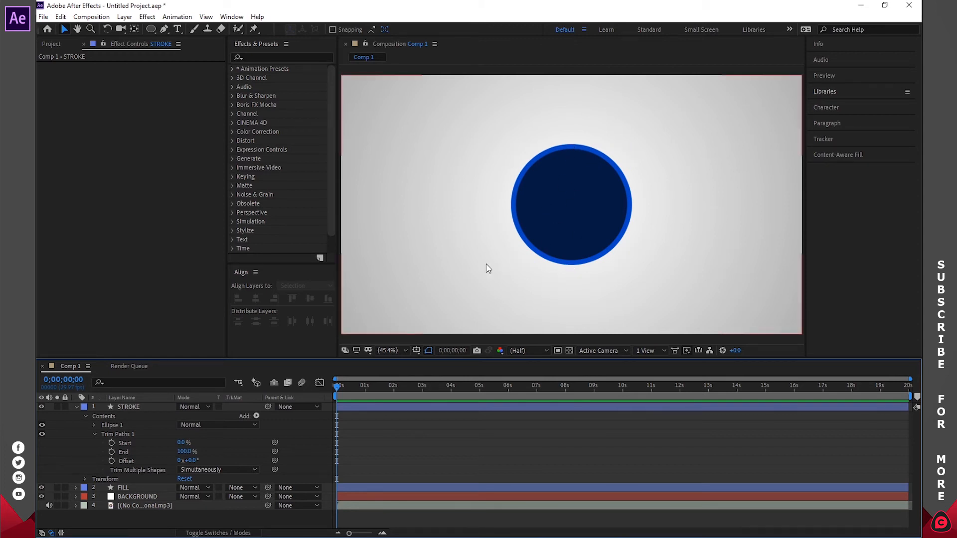
Set the STROKE layer's Trim Paths Offset to 180°.
{"action": "left_click", "coordinate": [193, 460]}
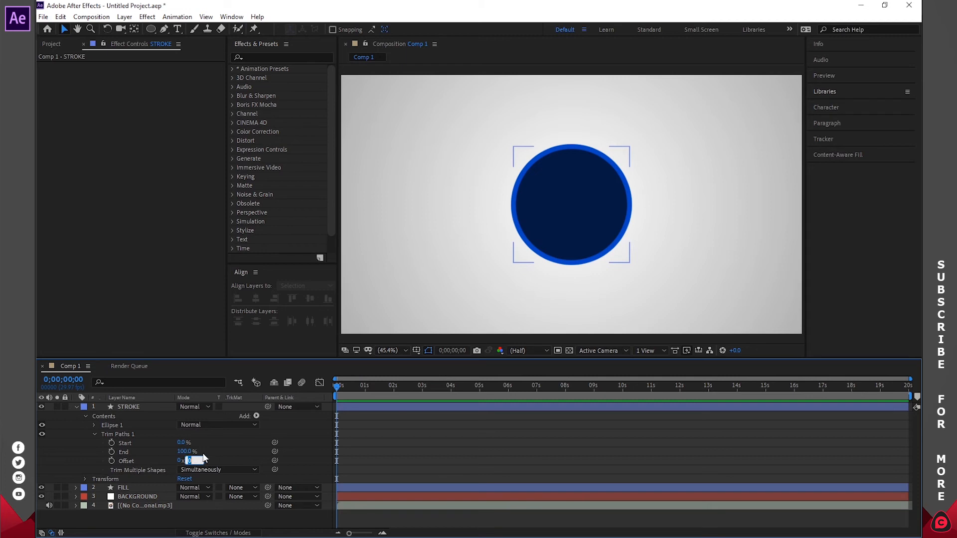
{"action": "type", "text": "18"}
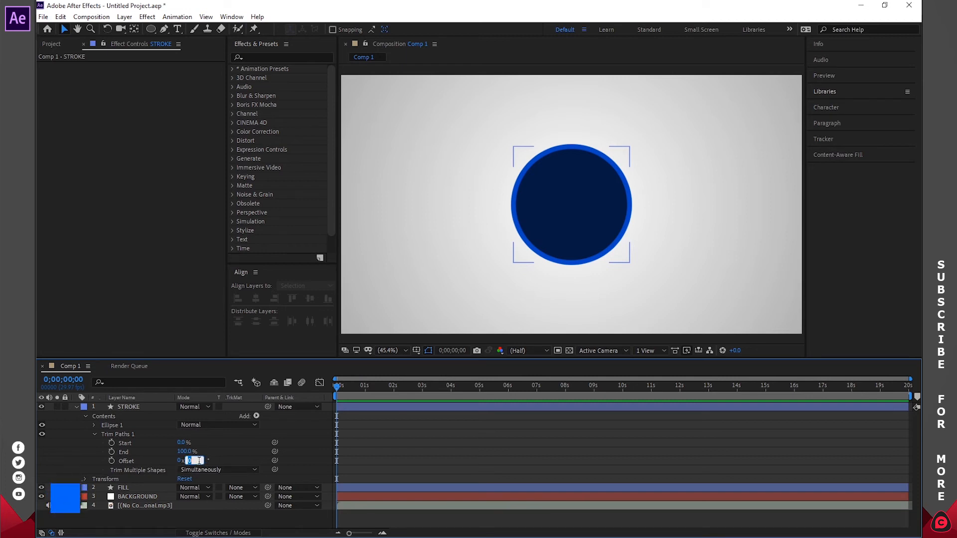
{"action": "type", "text": "0"}
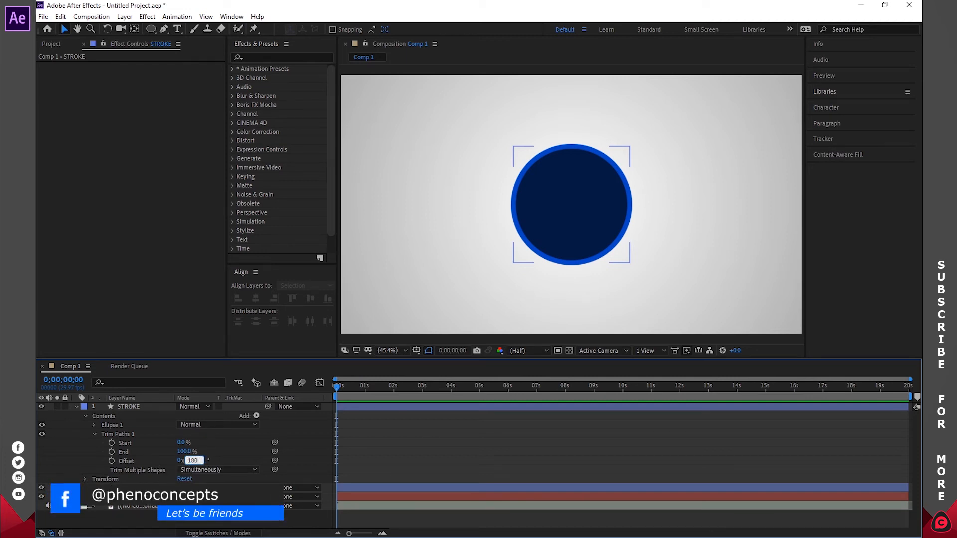
{"action": "key", "text": "Return"}
Set the STROKE layer's Trim Paths Start to 15% and End to 85%, and deselect the layer.
{"action": "left_click_drag", "start_coordinate": [181, 445], "coordinate": [199, 453]}
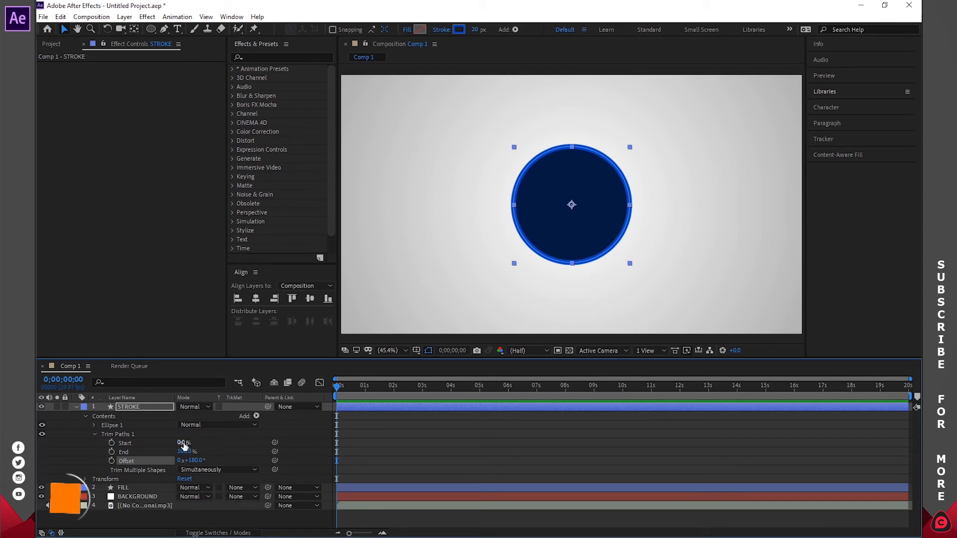
{"action": "left_click_drag", "start_coordinate": [184, 443], "coordinate": [184, 443]}
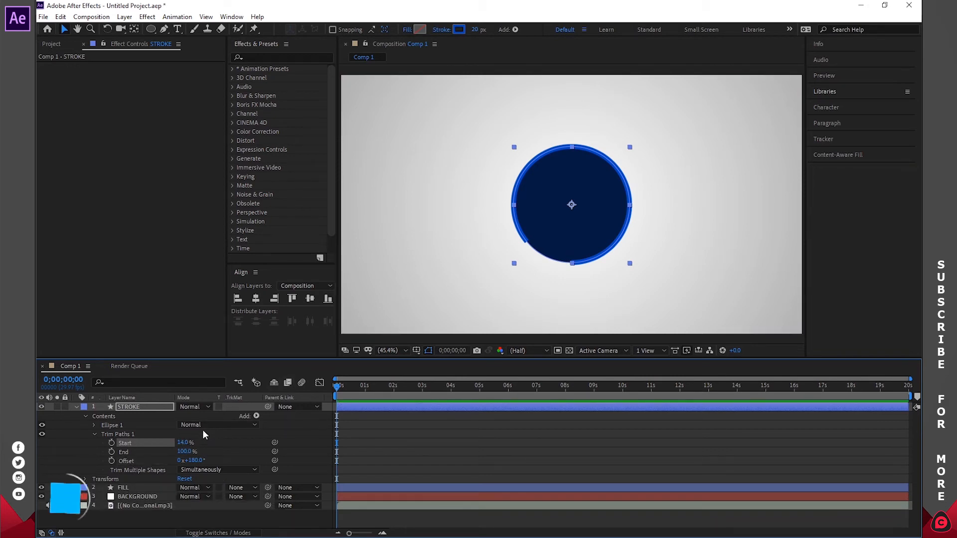
{"action": "left_click", "coordinate": [183, 444]}
{"action": "type", "text": "15"}
{"action": "key", "text": "Return"}
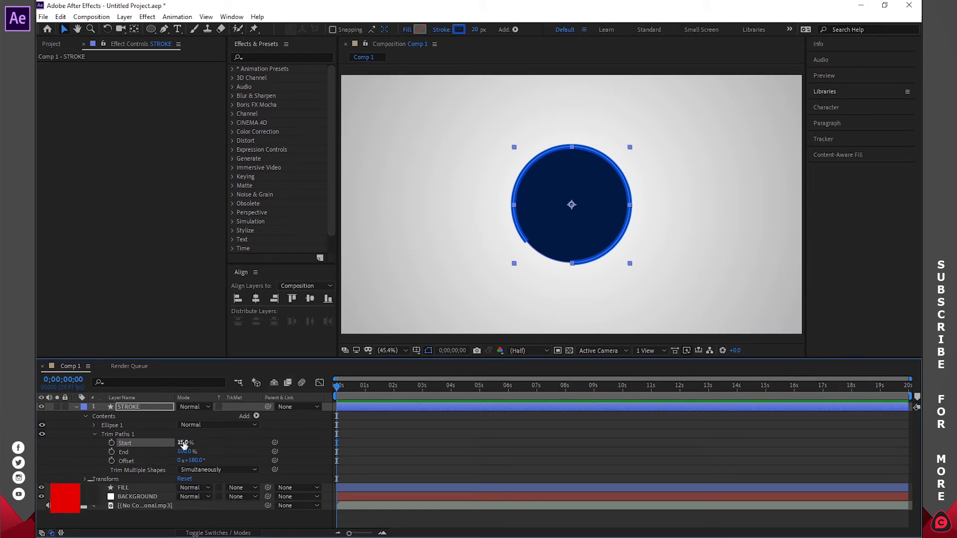
{"action": "left_click", "coordinate": [184, 451]}
{"action": "type", "text": "81"}
{"action": "key", "text": "Return"}
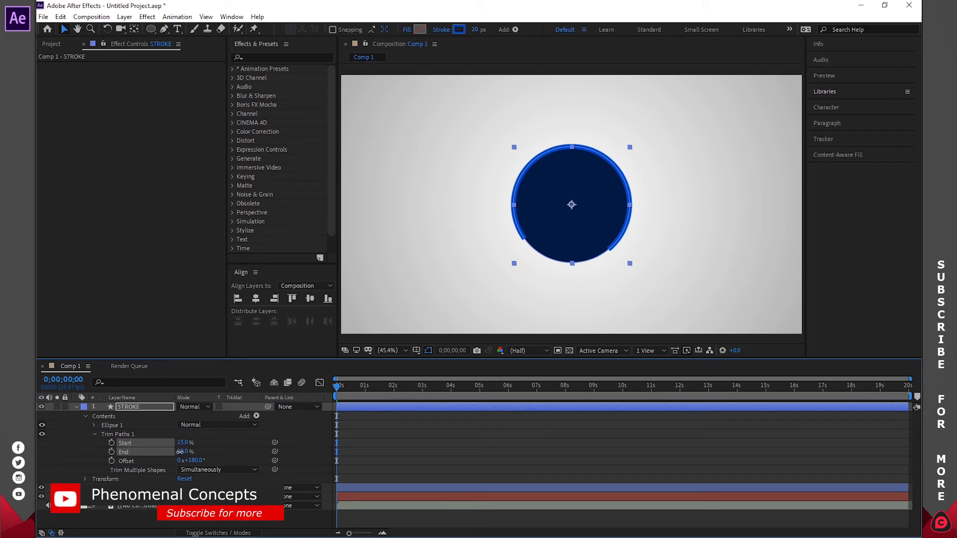
{"action": "left_click_drag", "start_coordinate": [177, 452], "coordinate": [181, 452]}
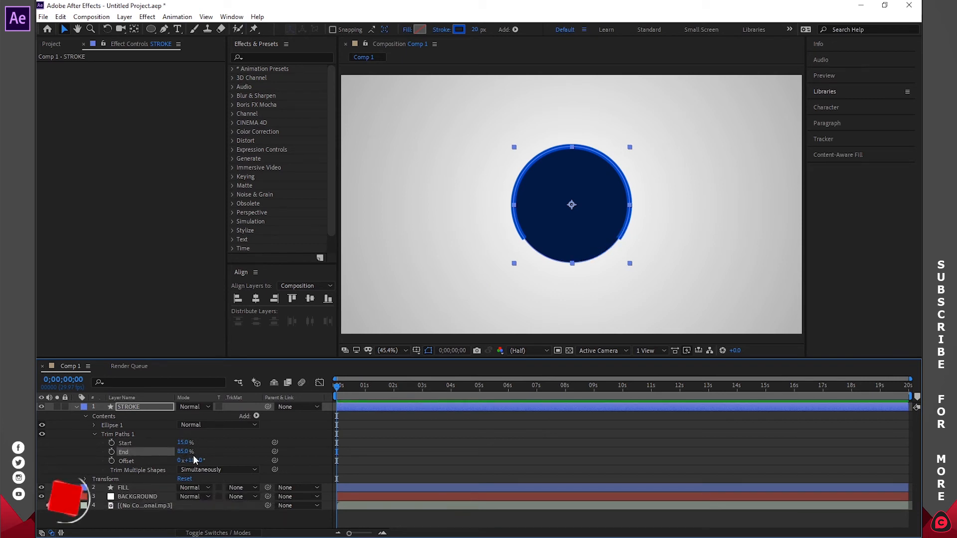
{"action": "left_click", "coordinate": [426, 431]}
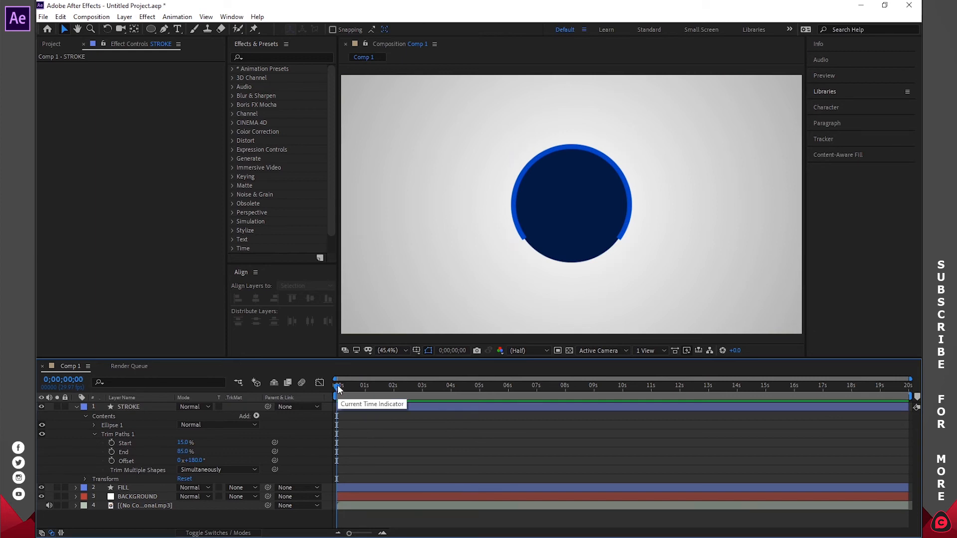
Keyframe the STROKE layer's Trim Paths End at 85% on the last frame, 0;00;19;29, and at 15% at 0;00;00;00.
{"action": "left_click_drag", "start_coordinate": [337, 386], "coordinate": [916, 390]}
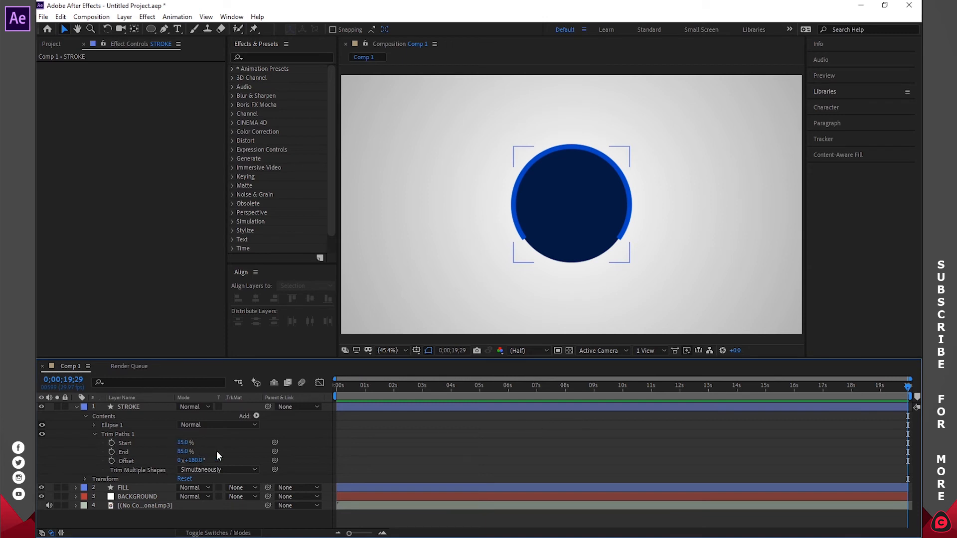
{"action": "left_click", "coordinate": [111, 452]}
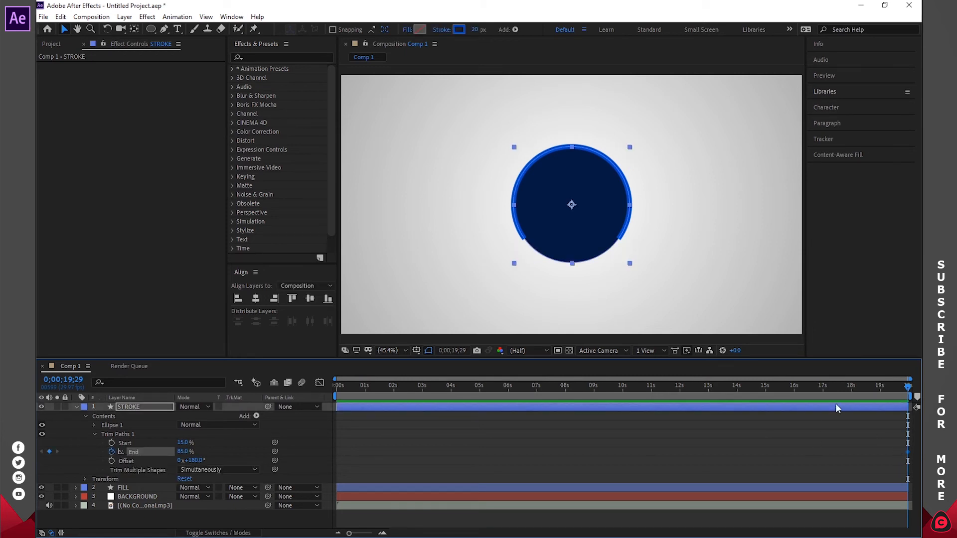
{"action": "left_click_drag", "start_coordinate": [882, 384], "coordinate": [329, 385]}
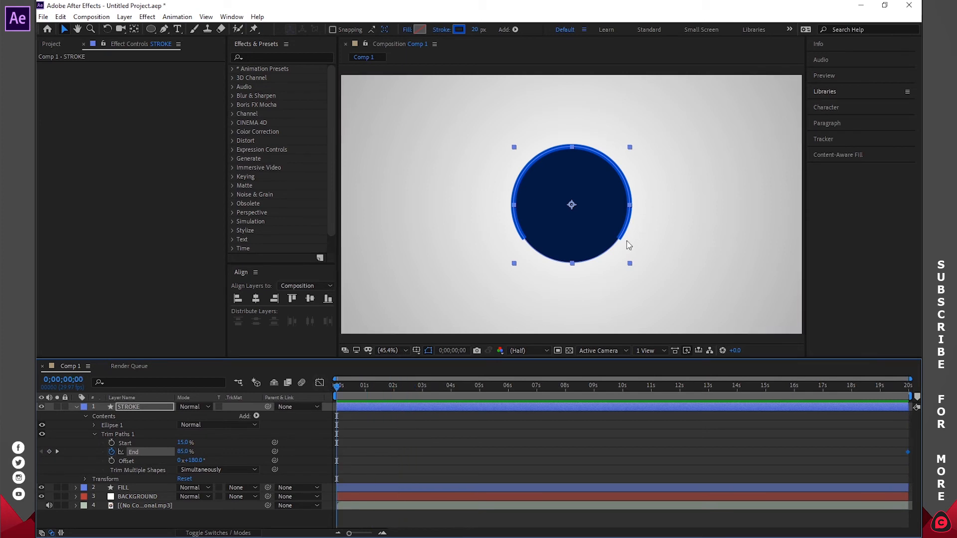
{"action": "left_click_drag", "start_coordinate": [183, 452], "coordinate": [149, 454]}
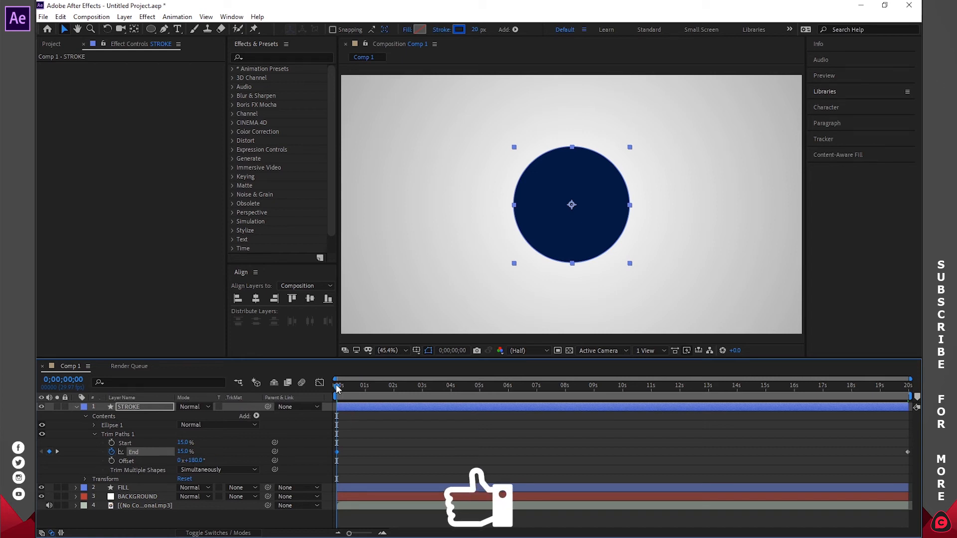
Set the Trim Paths Start to 10% and the End keyframe at 0;00;19;29 to 90%.
{"action": "left_click_drag", "start_coordinate": [337, 389], "coordinate": [557, 390]}
{"action": "mouse_move", "coordinate": [654, 394]}
{"action": "left_mouse_down"}
{"action": "mouse_move", "coordinate": [710, 387]}
{"action": "mouse_move", "coordinate": [829, 409]}
{"action": "mouse_move", "coordinate": [919, 408]}
{"action": "left_mouse_up"}
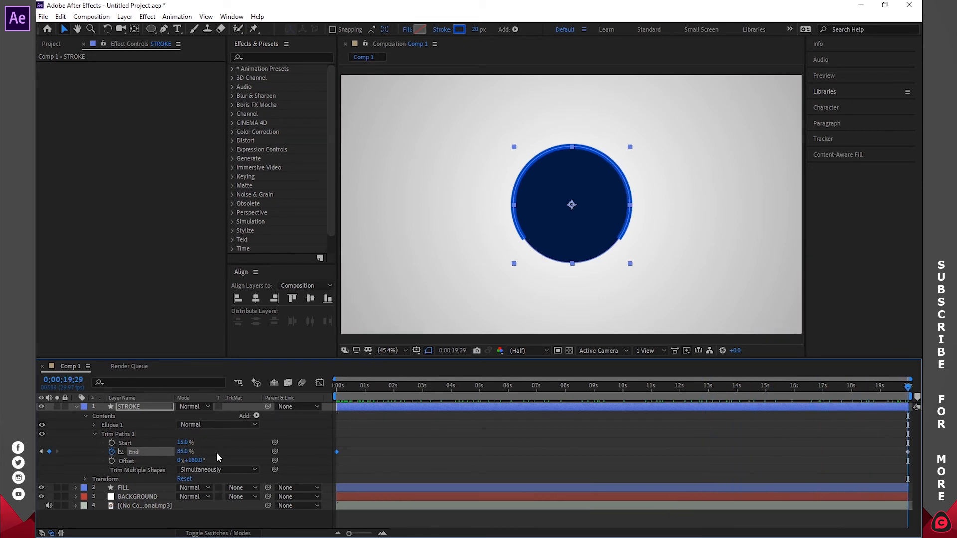
{"action": "left_click", "coordinate": [183, 443]}
{"action": "type", "text": "10"}
{"action": "key", "text": "Return"}
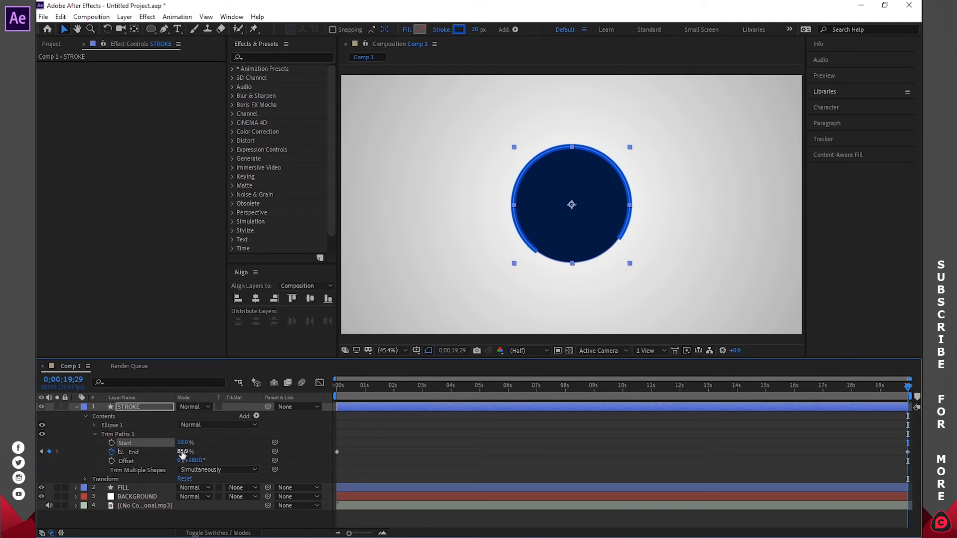
{"action": "left_click", "coordinate": [182, 451]}
{"action": "type", "text": "90"}
{"action": "key", "text": "Return"}
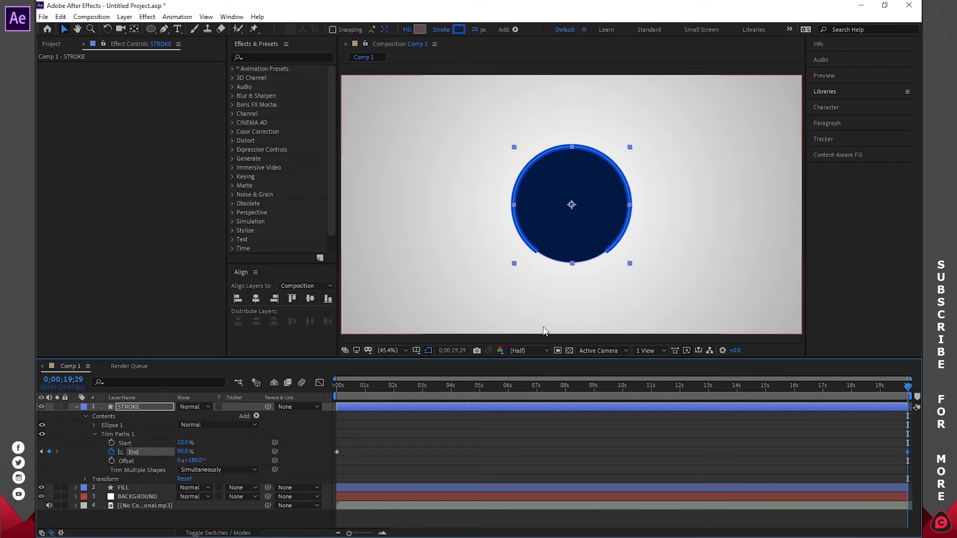
Set the Trim Paths End keyframe at 0;00;00;00 to 10%.
{"action": "left_click_drag", "start_coordinate": [364, 386], "coordinate": [326, 392]}
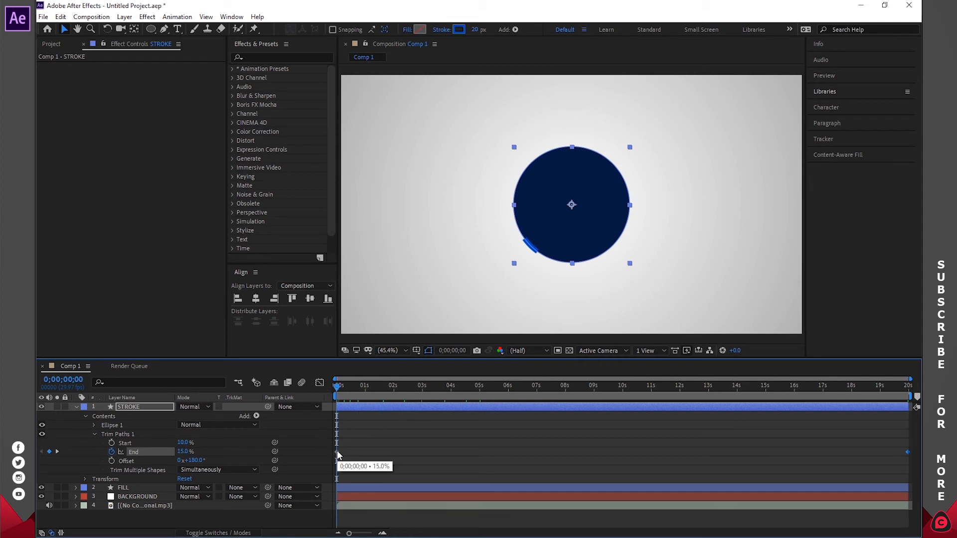
{"action": "left_click", "coordinate": [183, 451]}
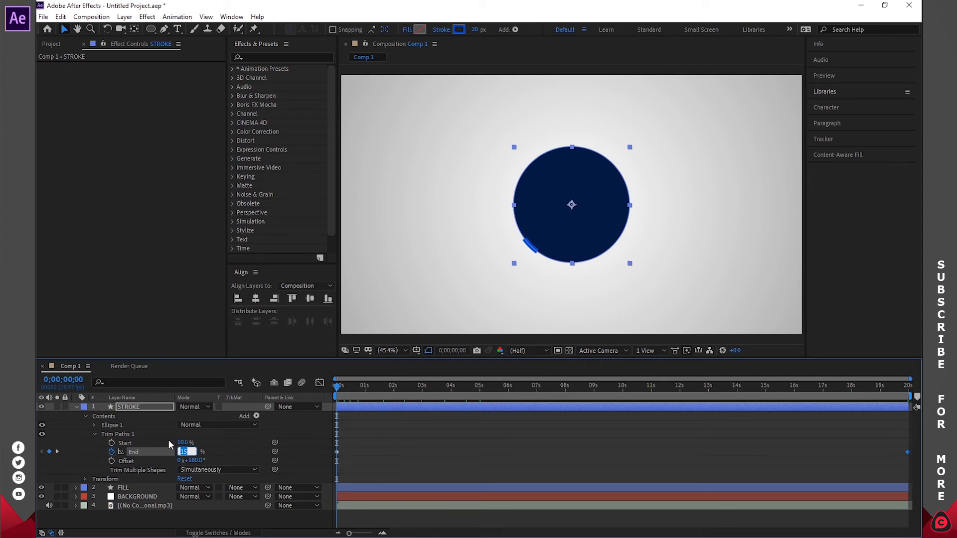
{"action": "type", "text": "10"}
{"action": "key", "text": "Return"}
Scrub through the composition to 0;00;19;29 to preview the ring drawing on, and collapse the STROKE layer.
{"action": "left_click_drag", "start_coordinate": [337, 388], "coordinate": [431, 389]}
{"action": "left_click", "coordinate": [469, 449]}
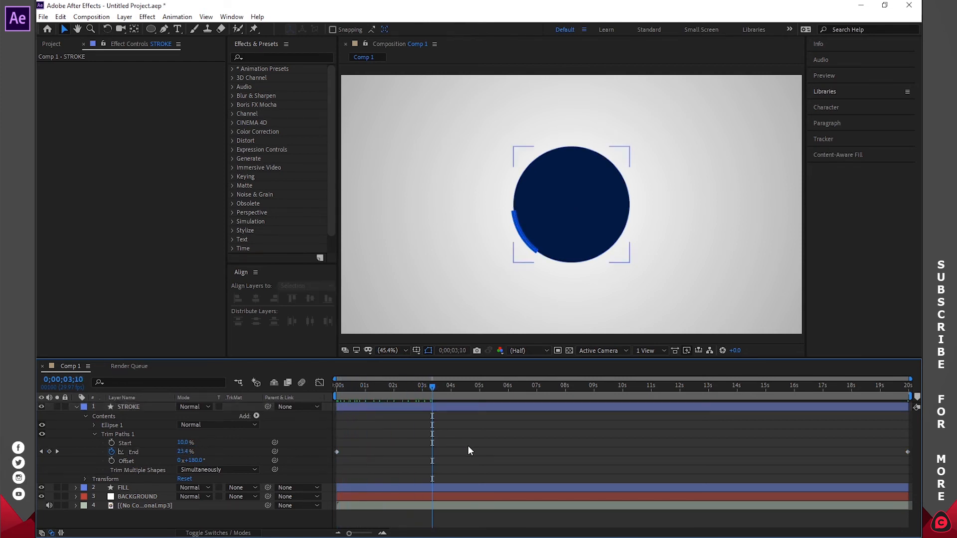
{"action": "left_click", "coordinate": [76, 406]}
{"action": "mouse_move", "coordinate": [431, 386]}
{"action": "left_mouse_down"}
{"action": "mouse_move", "coordinate": [353, 386]}
{"action": "mouse_move", "coordinate": [906, 392]}
{"action": "left_mouse_up"}
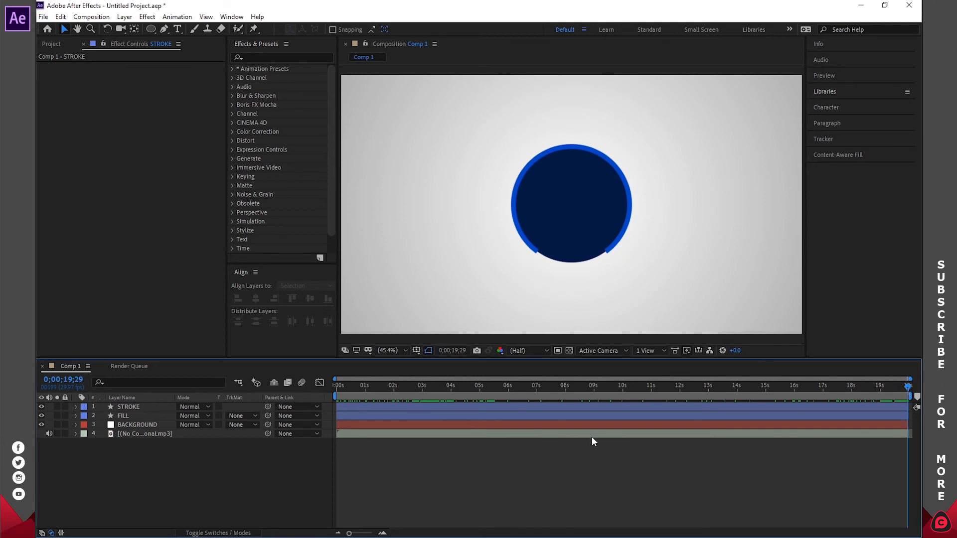
Add a text layer reading "Audio" over the circle in white Cabin Bold, 100 px, and centre it horizontally.
{"action": "left_click", "coordinate": [177, 29]}
{"action": "left_click", "coordinate": [548, 124]}
{"action": "type", "text": "Audio"}
{"action": "left_click", "coordinate": [255, 299]}
{"action": "left_click", "coordinate": [897, 127]}
{"action": "left_click", "coordinate": [891, 82]}
Reveal the Audio layer's Position property, adjust it to 960, 525, and go to the last frame, 0;00;19;29.
{"action": "key", "text": "p"}
{"action": "left_click_drag", "start_coordinate": [200, 416], "coordinate": [399, 417]}
{"action": "left_click", "coordinate": [881, 139]}
{"action": "left_click", "coordinate": [449, 490]}
{"action": "left_click_drag", "start_coordinate": [337, 387], "coordinate": [918, 381]}
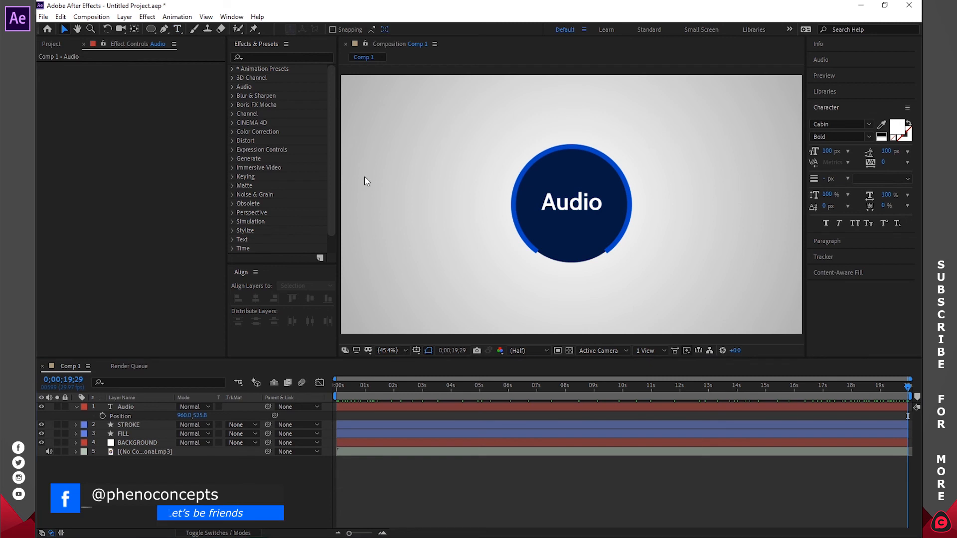
Centre the Audio text vertically in the composition and deselect it.
{"action": "key", "text": "v"}
{"action": "left_click", "coordinate": [576, 206]}
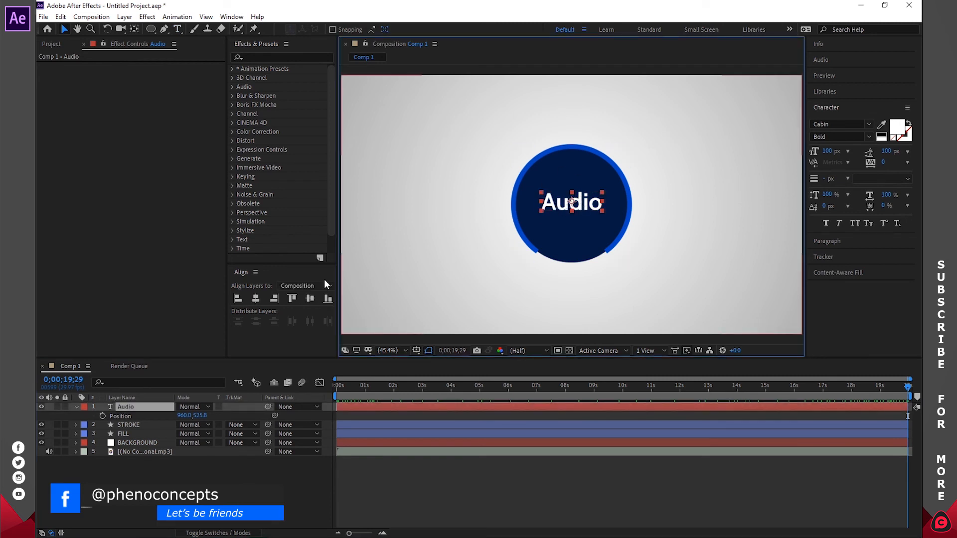
{"action": "left_click", "coordinate": [310, 299]}
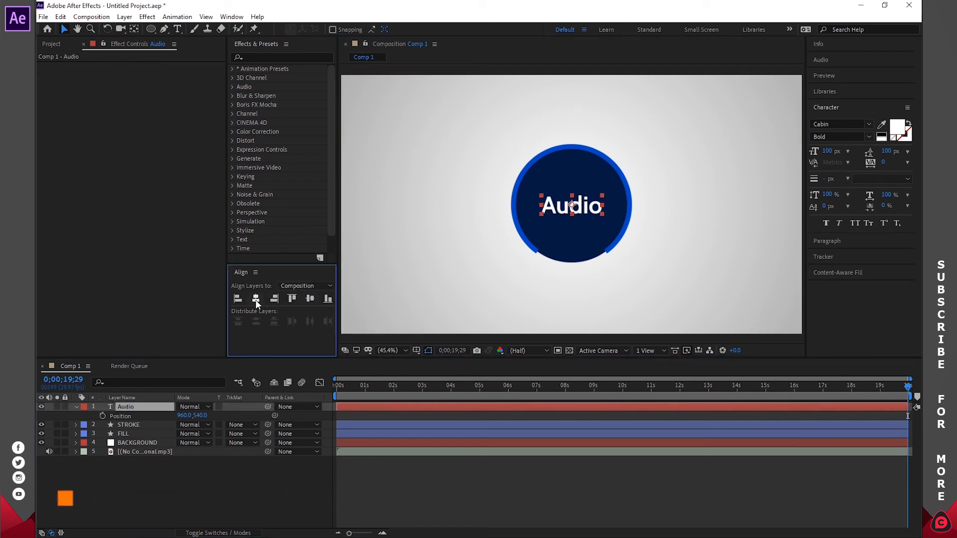
{"action": "left_click", "coordinate": [501, 483]}
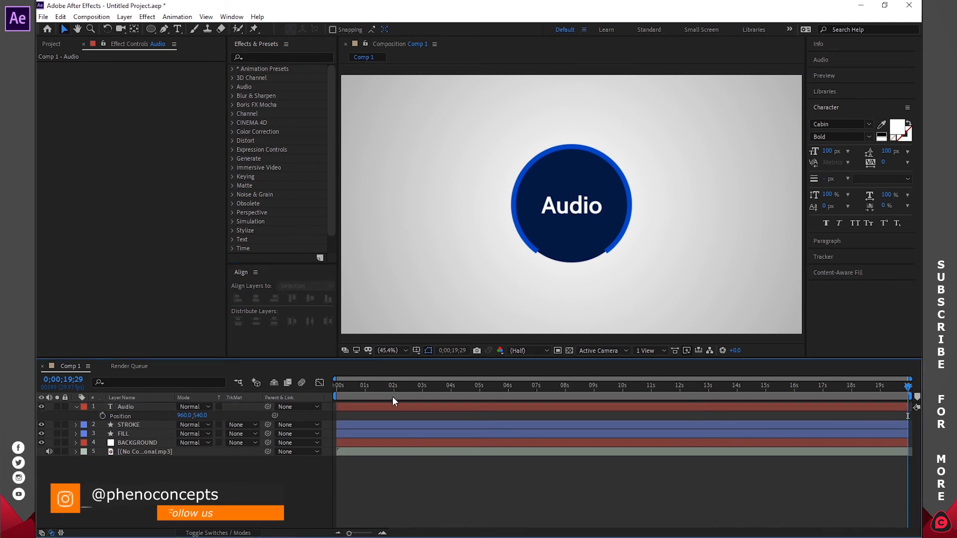
Choose the Rectangle Tool and set its fill type to Solid Color, using the dark blue.
{"action": "left_click", "coordinate": [151, 31]}
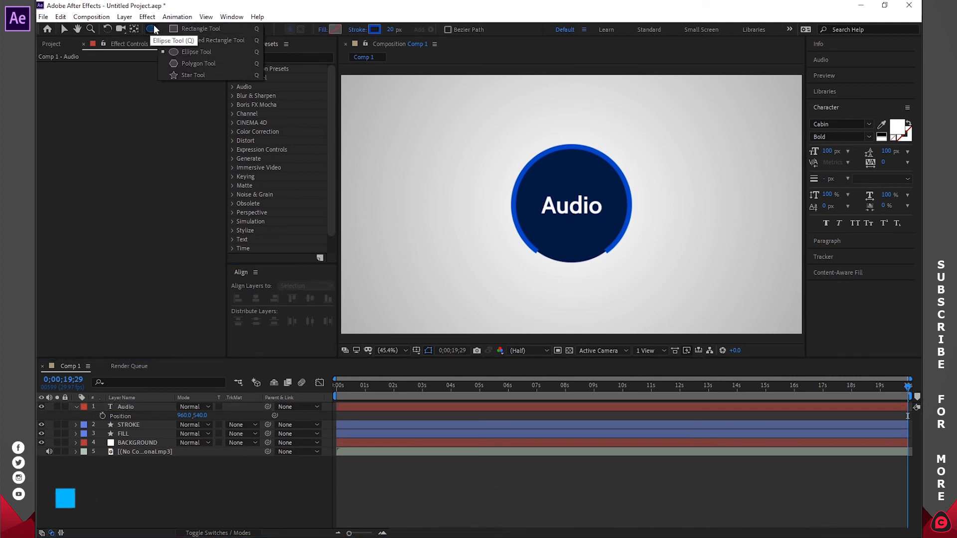
{"action": "left_click", "coordinate": [152, 27]}
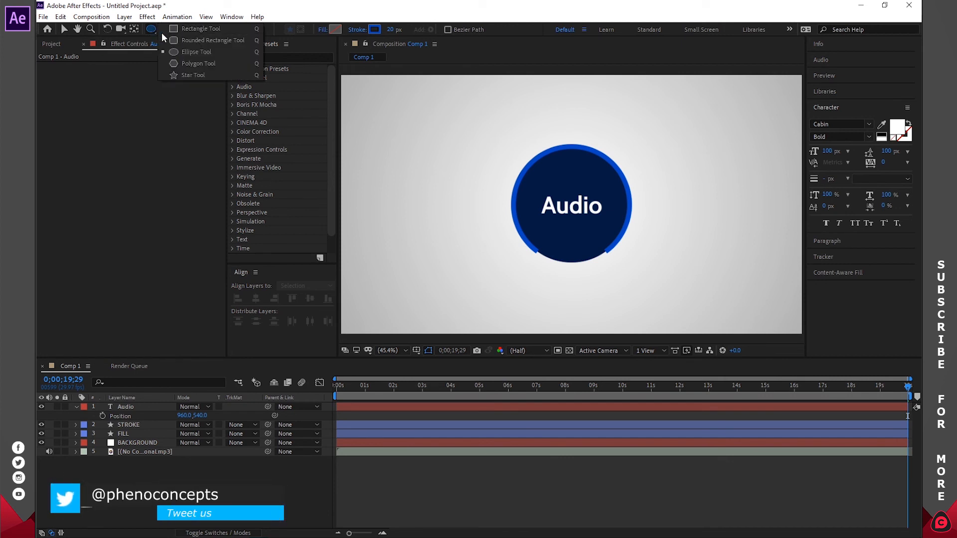
{"action": "left_click", "coordinate": [186, 28]}
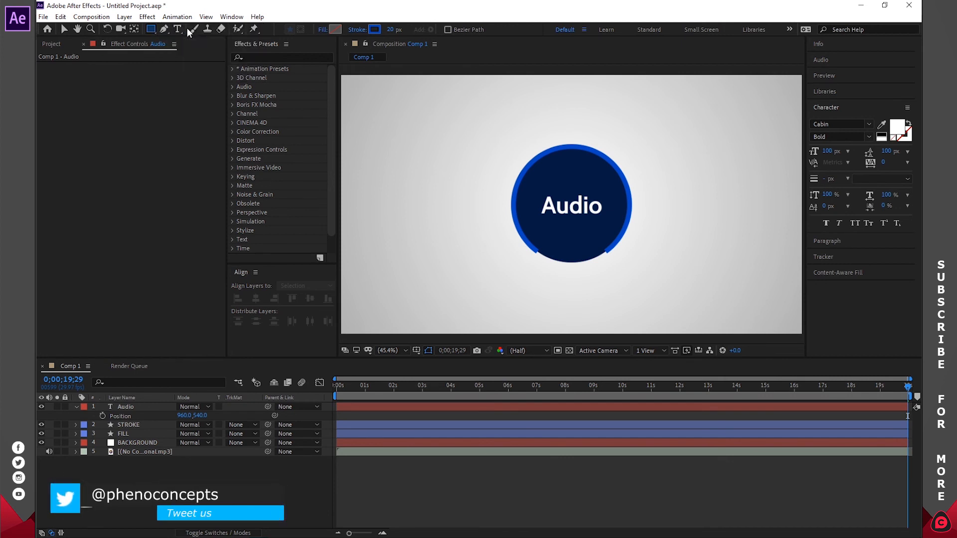
{"action": "left_click", "coordinate": [322, 29]}
{"action": "left_click", "coordinate": [438, 244]}
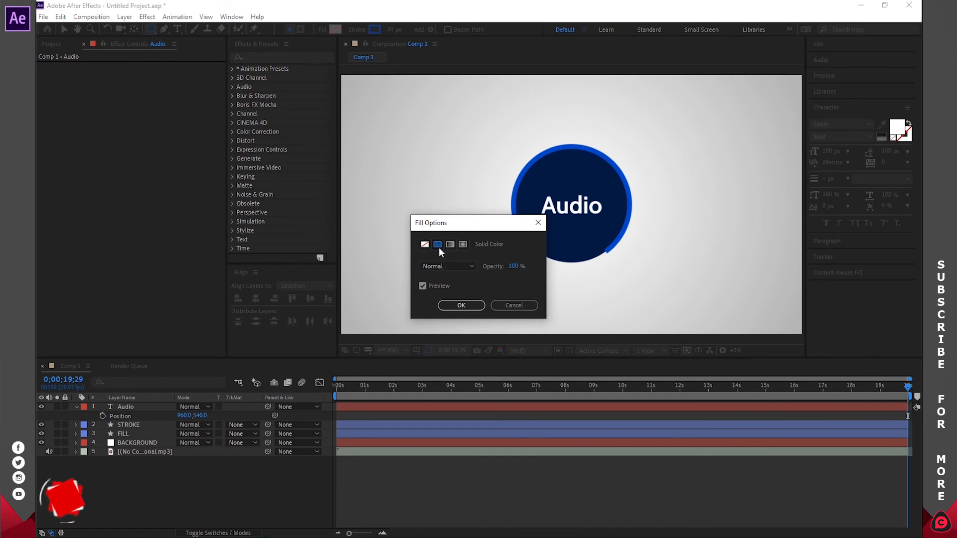
{"action": "left_click", "coordinate": [457, 306]}
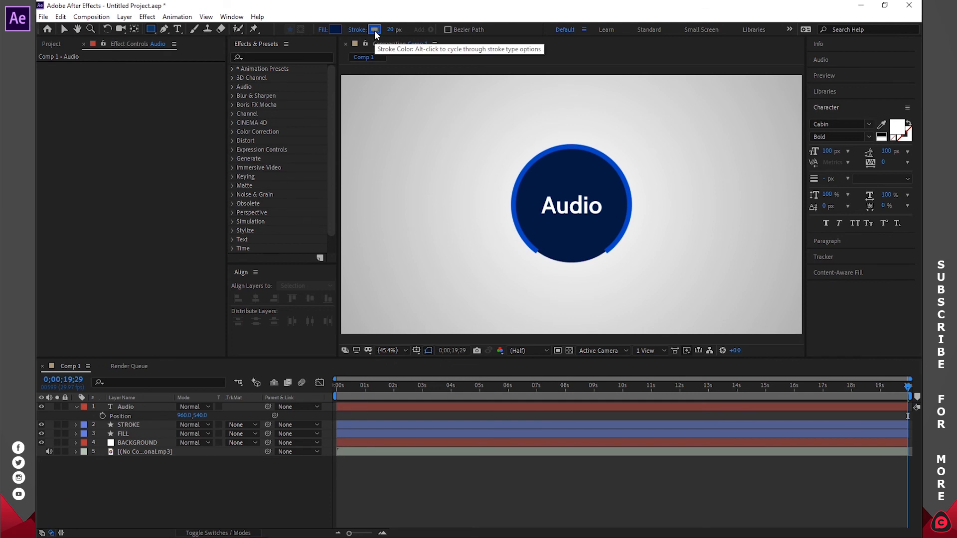
Set the stroke to None, draw a wide rectangle across the circle's bottom edge, and return to the Selection Tool.
{"action": "left_click", "coordinate": [356, 29]}
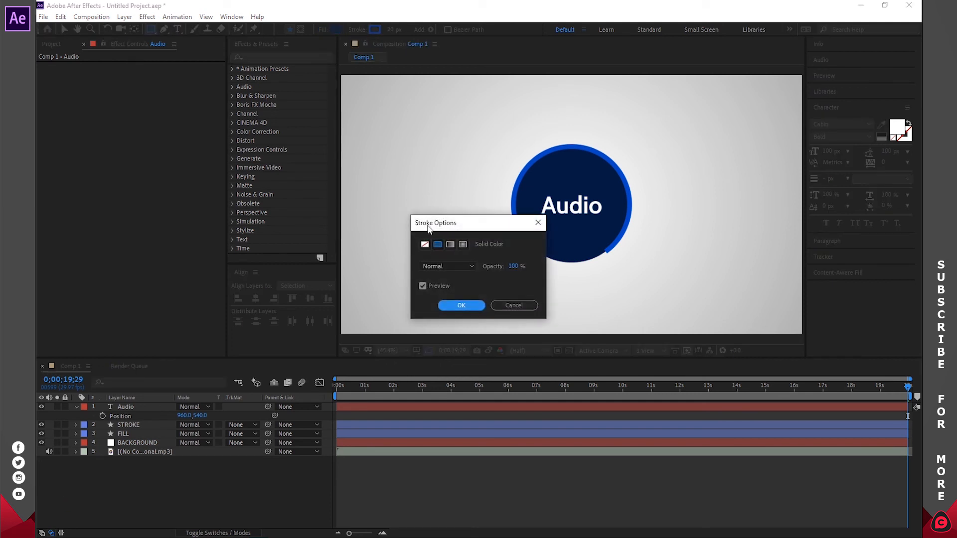
{"action": "left_click", "coordinate": [426, 244]}
{"action": "left_click", "coordinate": [449, 305]}
{"action": "mouse_move", "coordinate": [404, 258]}
{"action": "left_mouse_down"}
{"action": "mouse_move", "coordinate": [557, 313]}
{"action": "mouse_move", "coordinate": [664, 324]}
{"action": "left_mouse_up"}
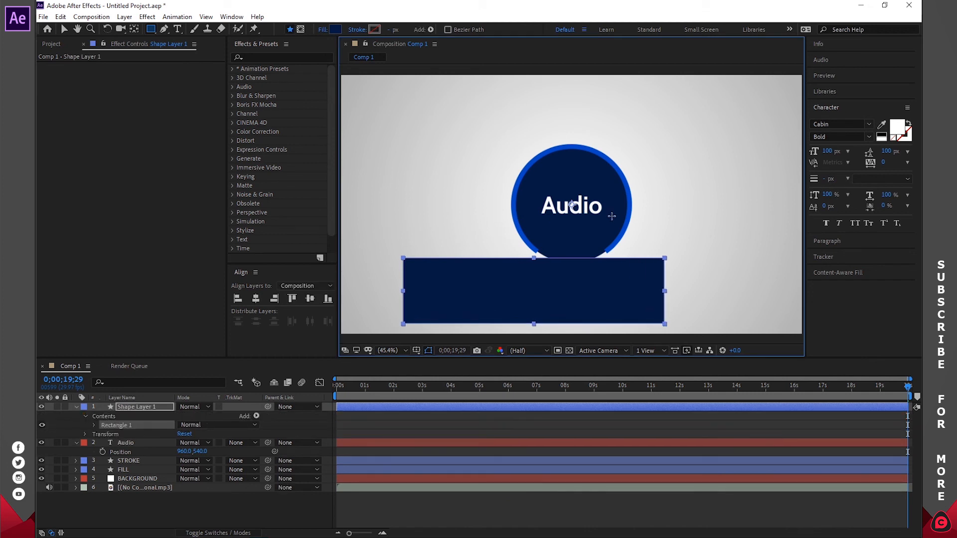
{"action": "left_click", "coordinate": [63, 29]}
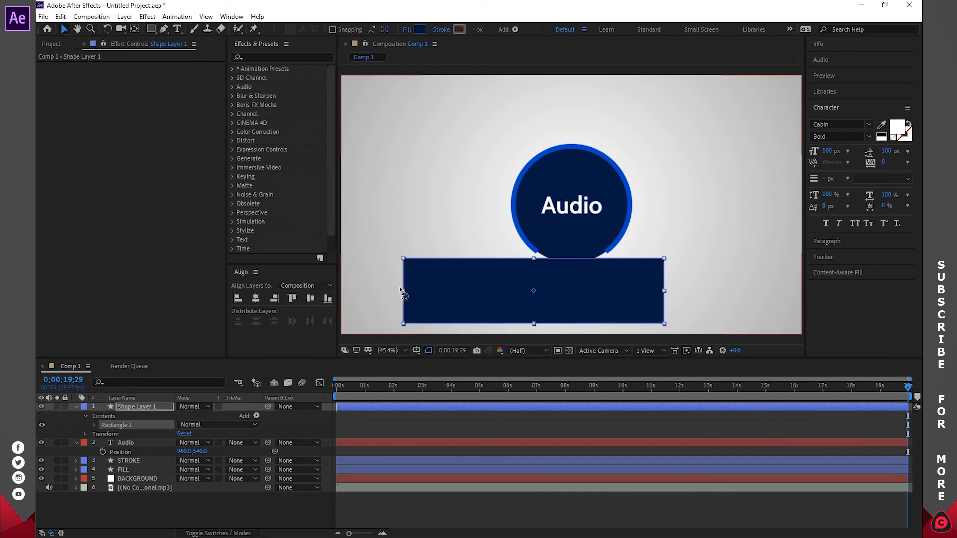
Widen the dark blue rectangle to nearly the composition's width, move it to the bottom edge and centre it horizontally.
{"action": "left_click_drag", "start_coordinate": [403, 291], "coordinate": [342, 294]}
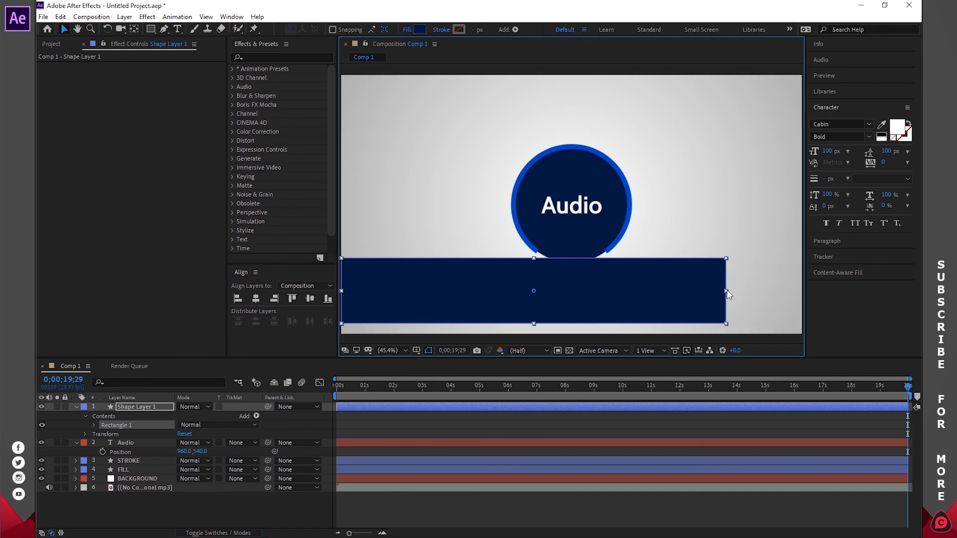
{"action": "left_click_drag", "start_coordinate": [727, 294], "coordinate": [758, 294]}
{"action": "left_click_drag", "start_coordinate": [659, 290], "coordinate": [697, 301]}
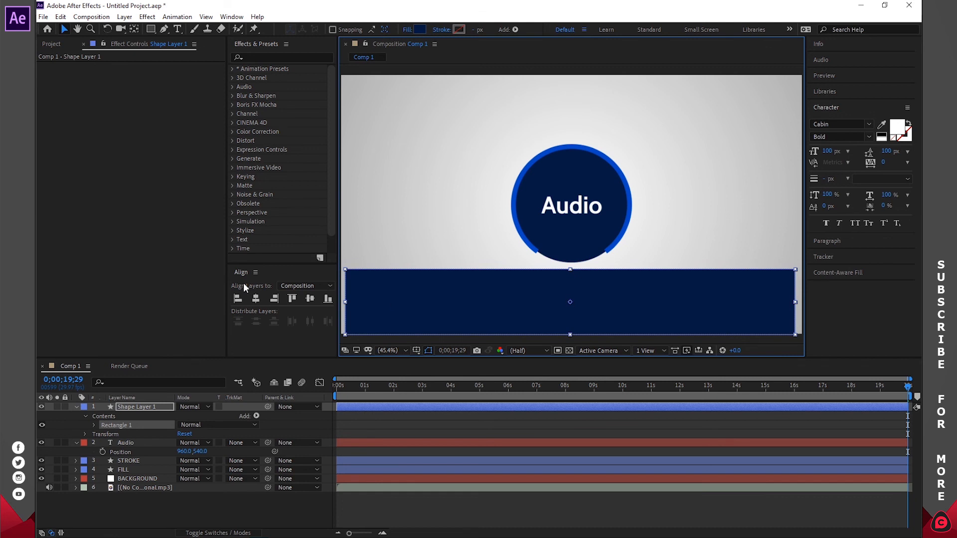
{"action": "left_click", "coordinate": [256, 298]}
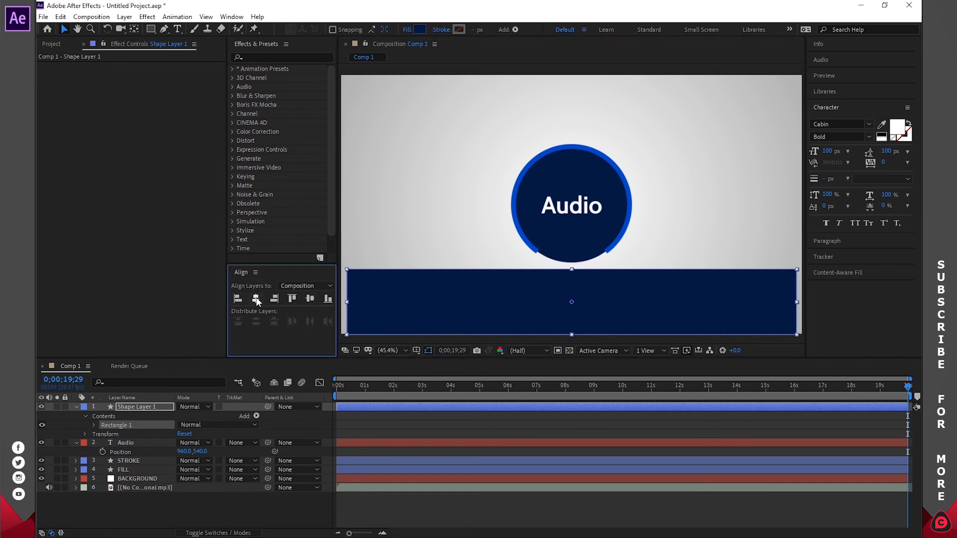
Stretch the rectangle across the full composition width, lower its top edge to make a thin bottom bar, and deselect it.
{"action": "left_click_drag", "start_coordinate": [347, 301], "coordinate": [342, 305]}
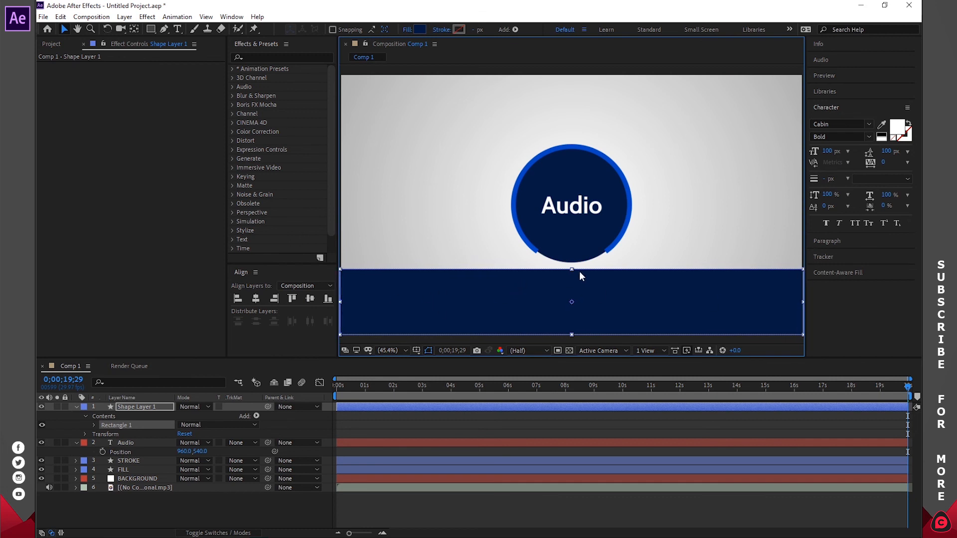
{"action": "left_click_drag", "start_coordinate": [571, 269], "coordinate": [603, 318]}
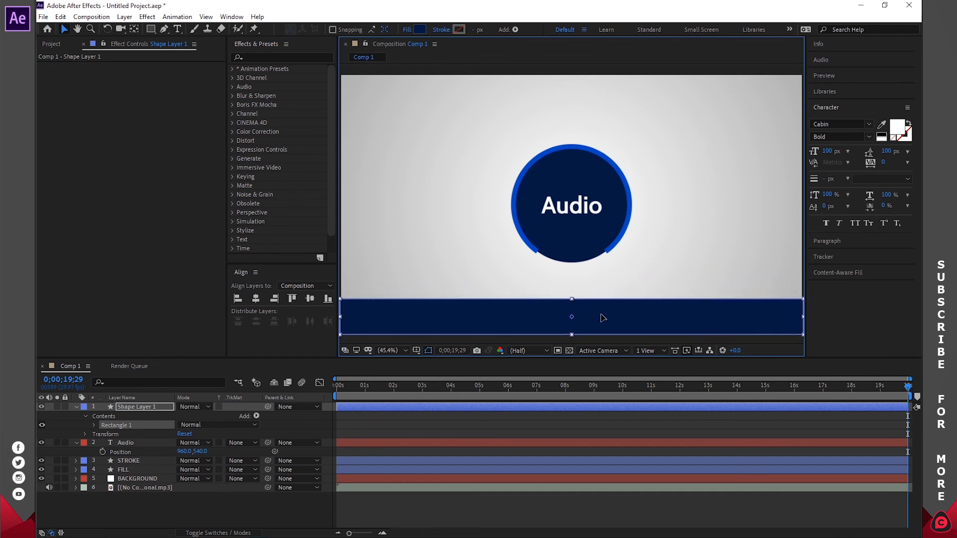
{"action": "left_click", "coordinate": [595, 505]}
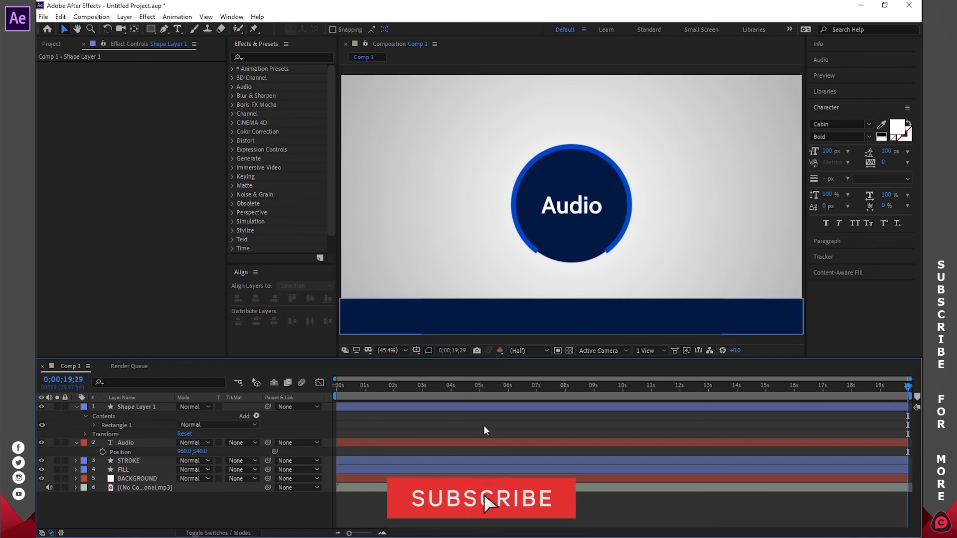
Return to the first frame, 0;00;00;00, and show the Preview playback controls.
{"action": "left_click_drag", "start_coordinate": [437, 386], "coordinate": [296, 389]}
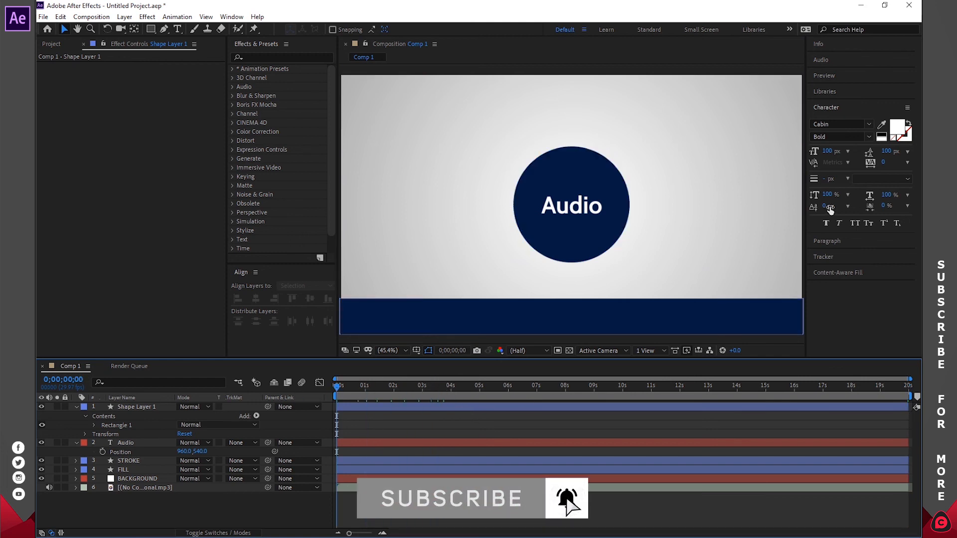
{"action": "left_click", "coordinate": [829, 76]}
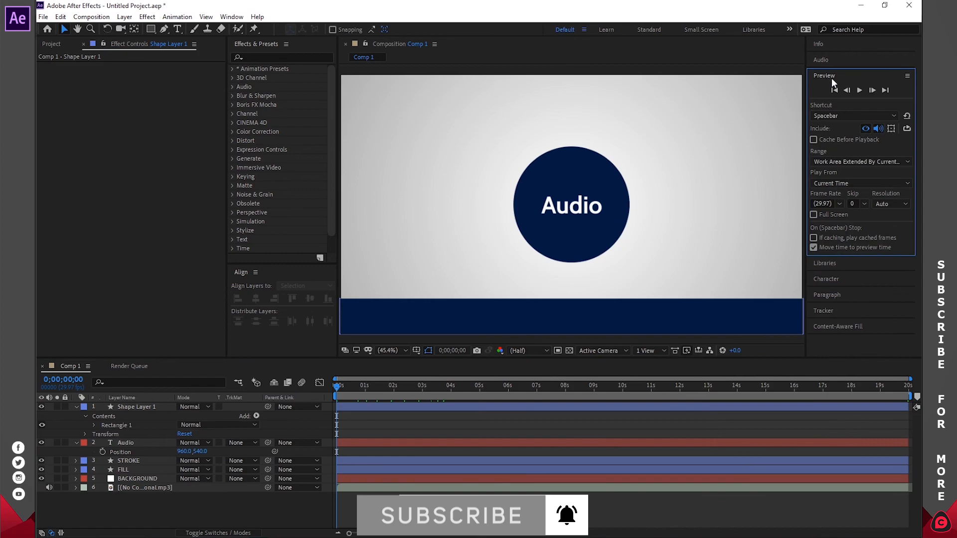